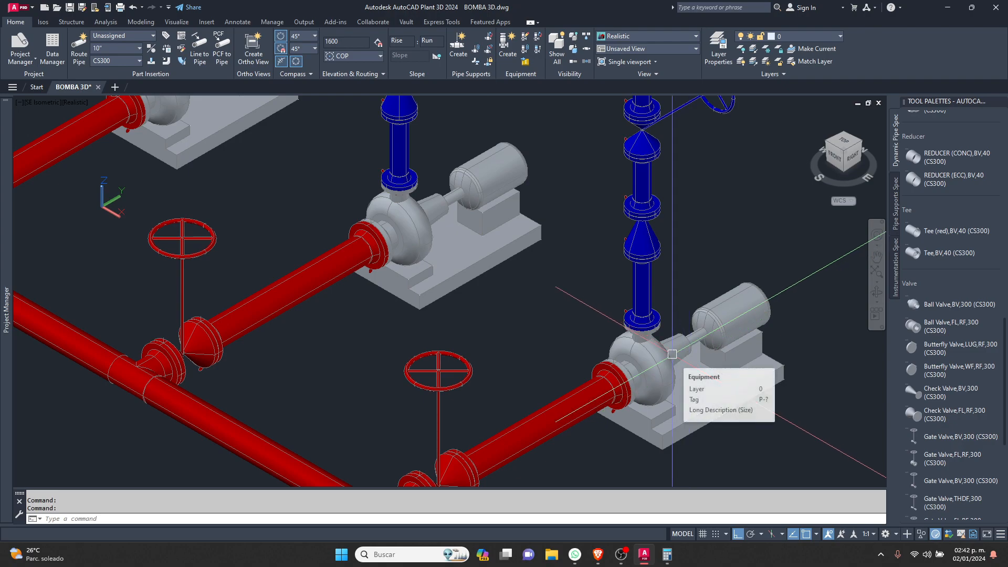
# - Examine the finished three-pump piping model, from the individual pumps and flange connections to the whole layout
pyautogui.scroll(5, 420, 264)
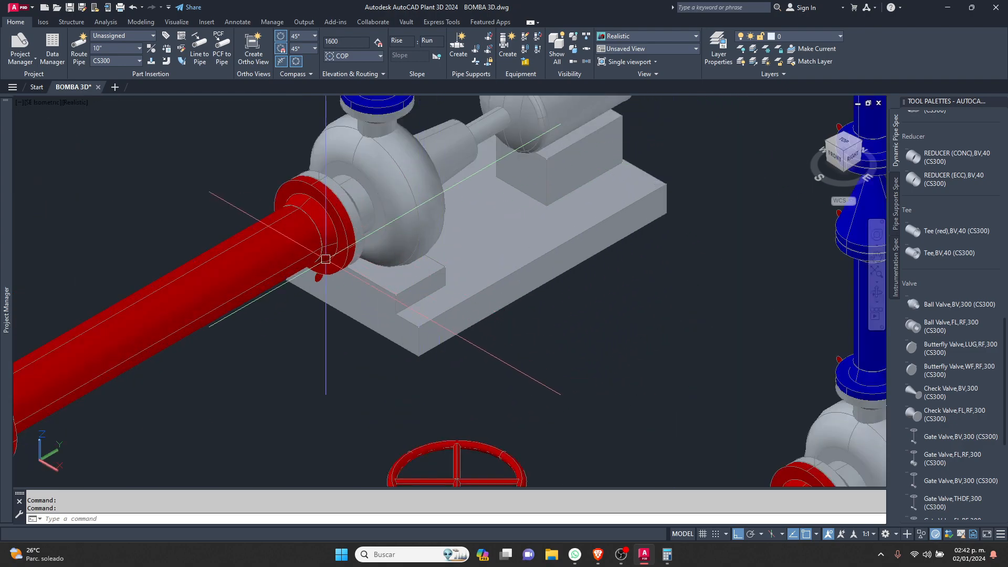
pyautogui.scroll(-5, 420, 264)
pyautogui.scroll(5, 520, 226)
pyautogui.scroll(-5, 382, 282)
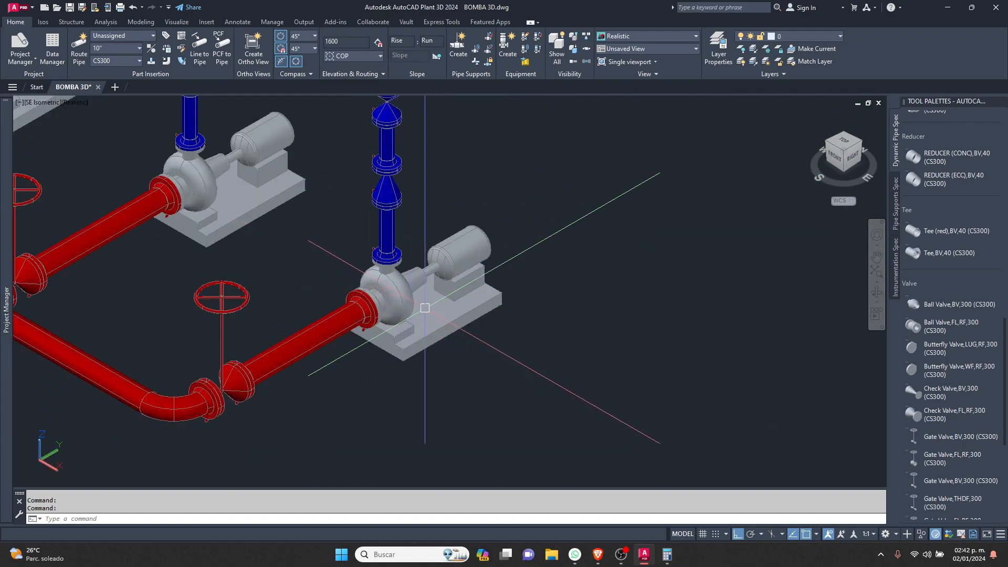
pyautogui.scroll(-2, 398, 285)
pyautogui.scroll(5, 398, 286)
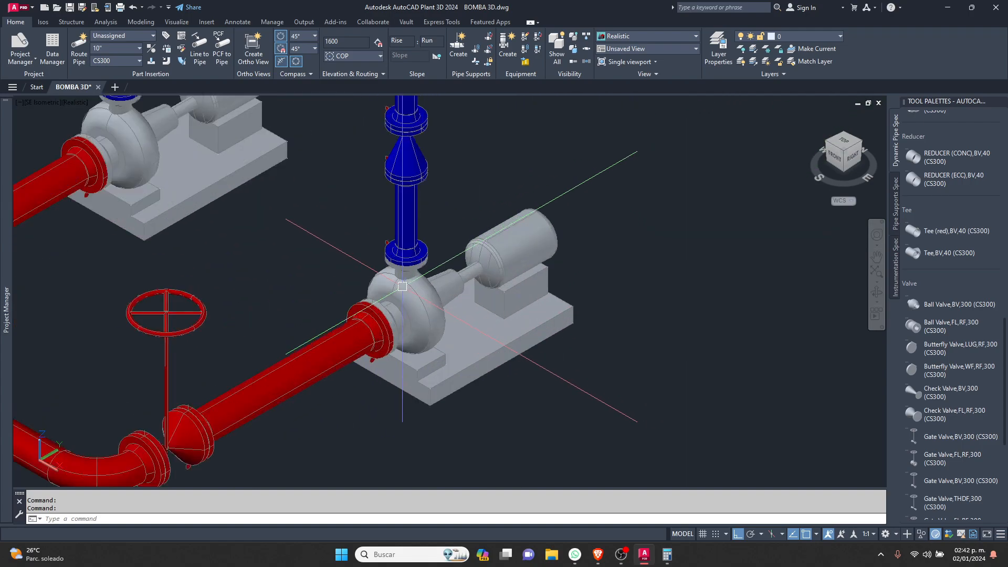
pyautogui.scroll(-6, 528, 345)
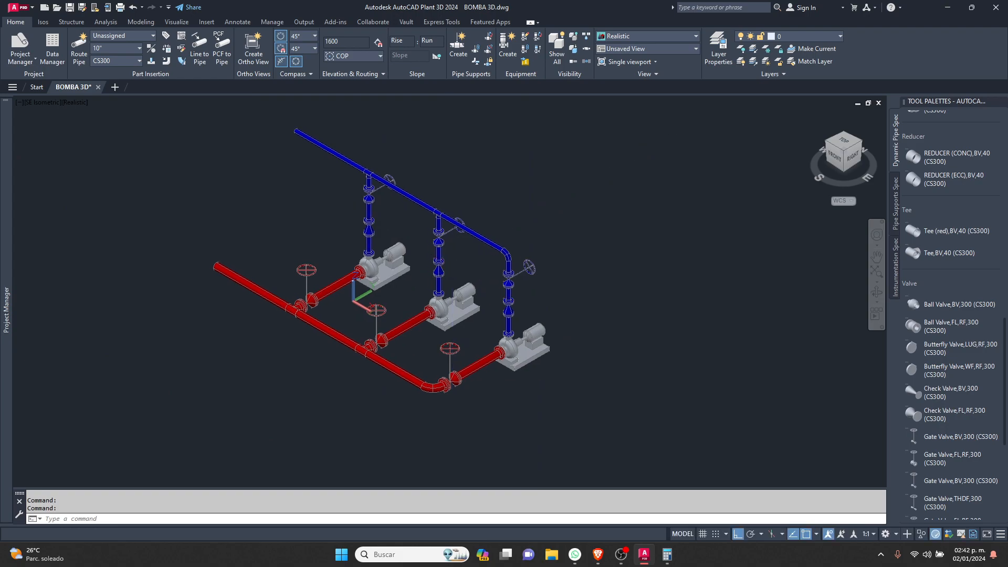
pyautogui.scroll(3, 457, 304)
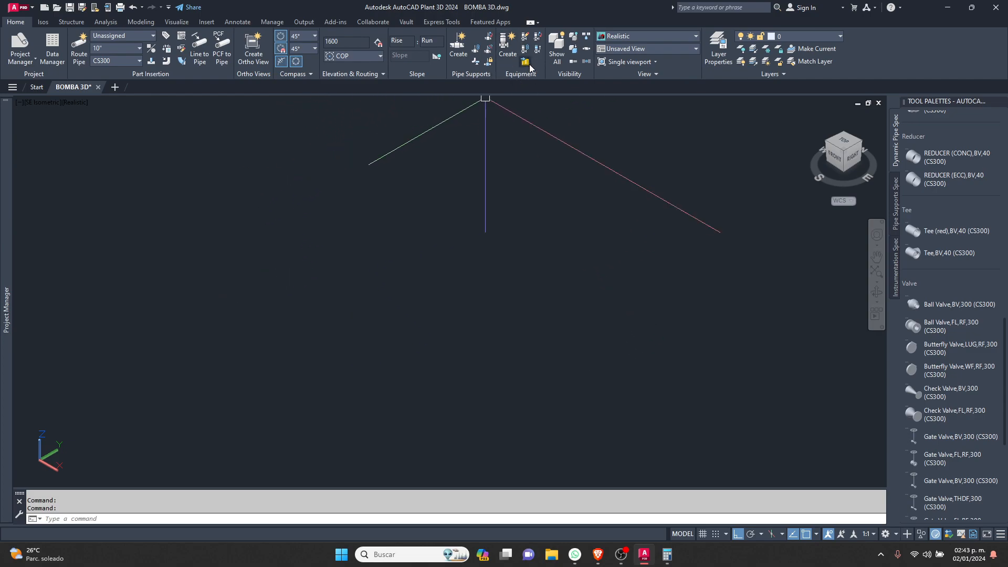
# - Start creating new equipment, choose Centrifugal Pump as its type and review its properties and dimensions
pyautogui.click(506, 40)
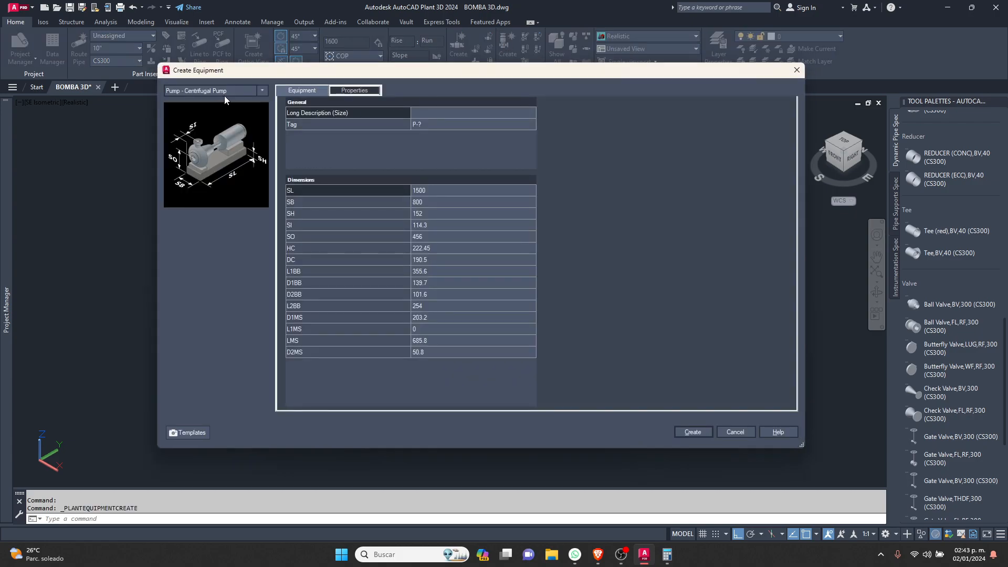
pyautogui.click(263, 91)
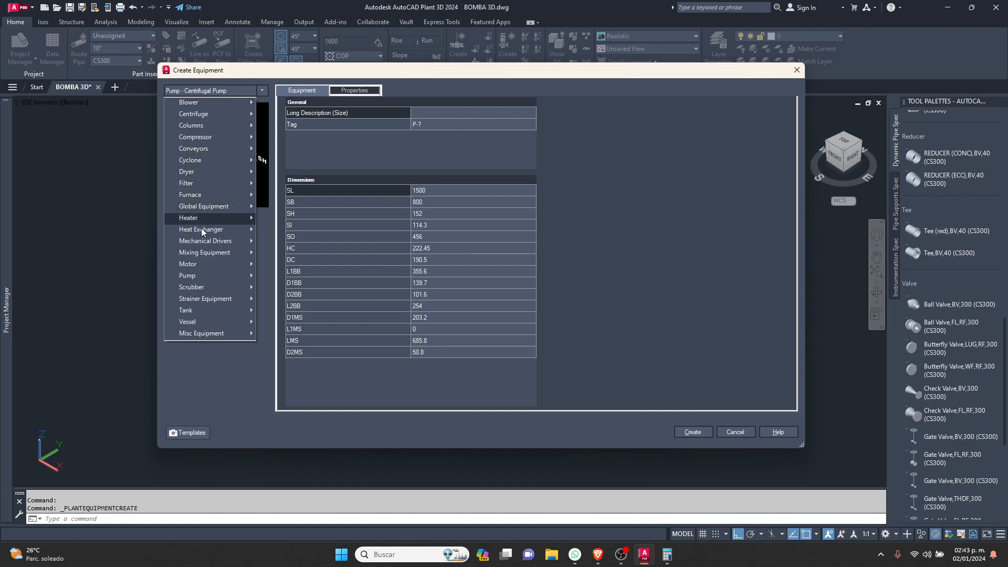
pyautogui.moveTo(197, 313)
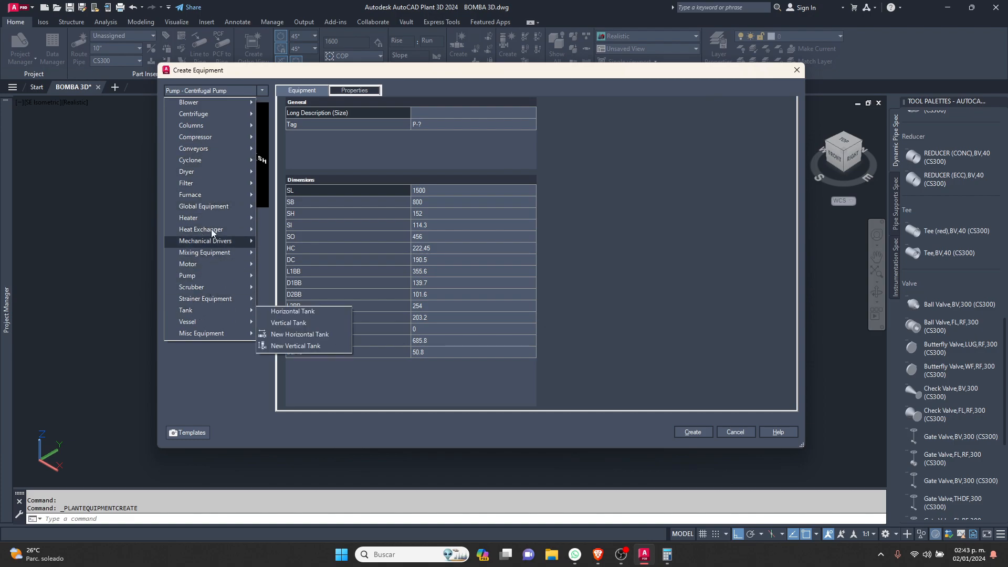
pyautogui.moveTo(203, 278)
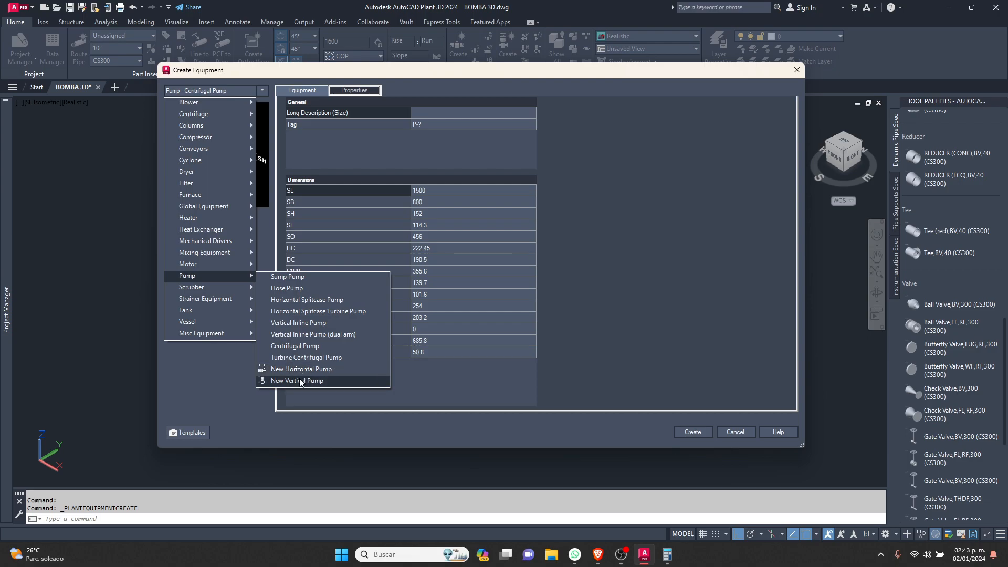
pyautogui.click(312, 349)
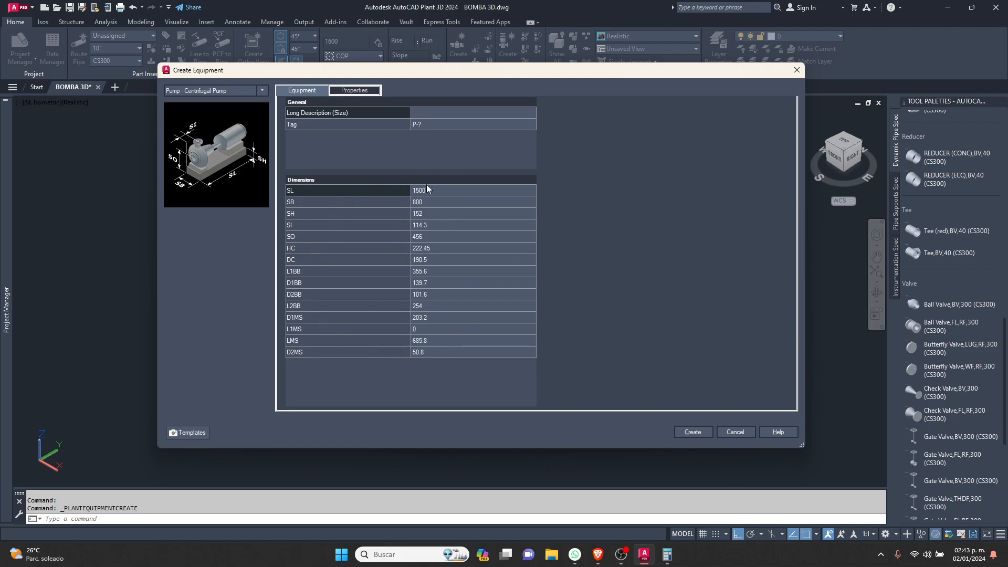
pyautogui.click(356, 90)
pyautogui.click(299, 91)
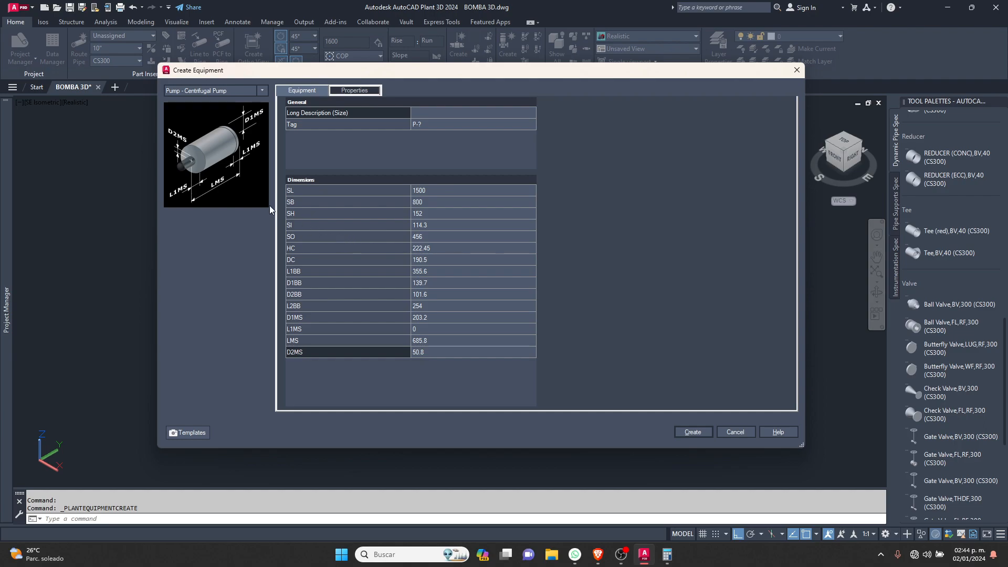
# - Set the new pump's base length SL to 1600 and base width SB to 900
pyautogui.click(421, 203)
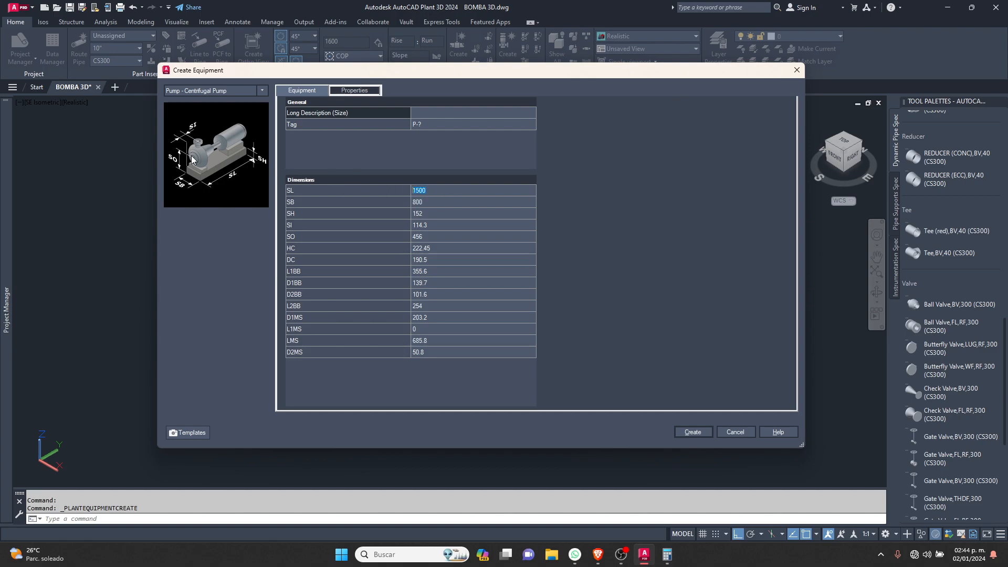
pyautogui.write('1600')
pyautogui.write('900')
pyautogui.click(499, 272)
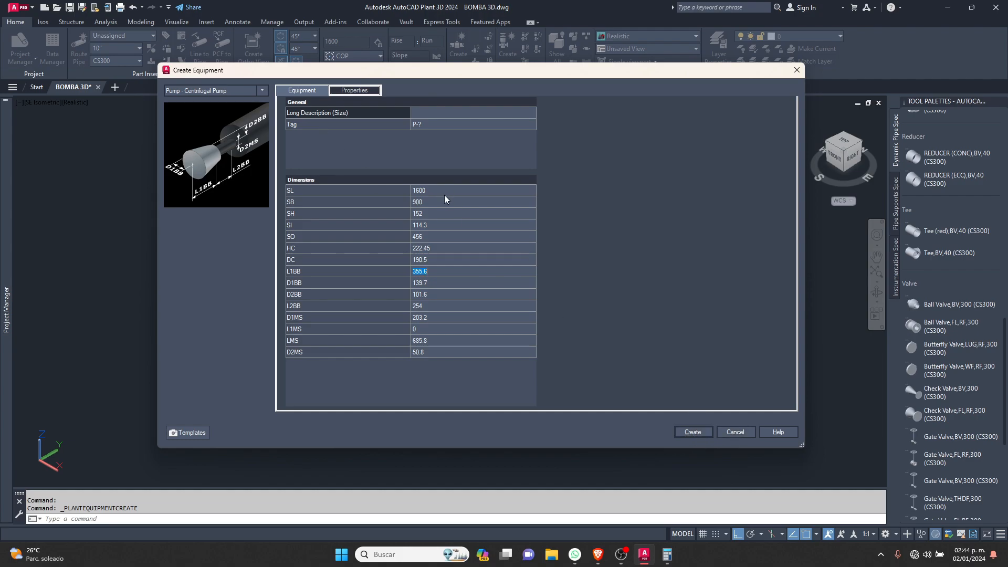
# - Create the pump and place it in the empty area, rotated so its motor points along the positive Y axis
pyautogui.click(677, 432)
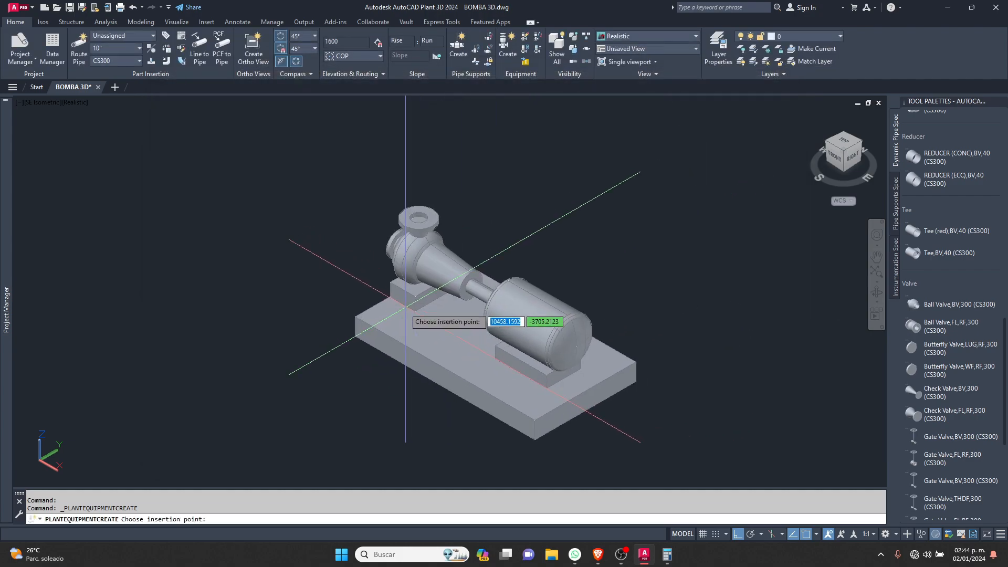
pyautogui.click(404, 307)
pyautogui.click(611, 246)
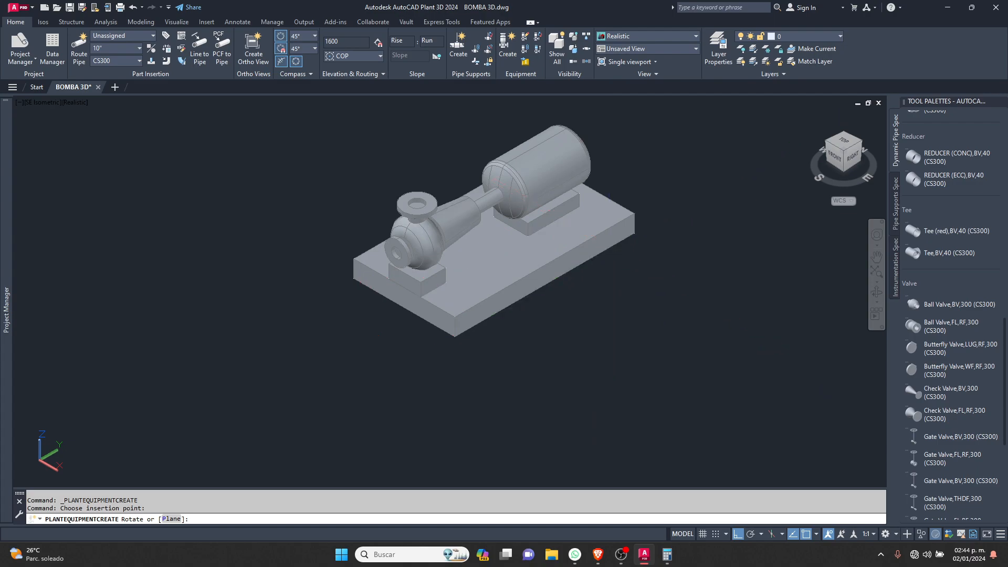
# - Inspect the placed pump up close and from several angles
pyautogui.scroll(6, 530, 199)
pyautogui.scroll(-6, 514, 239)
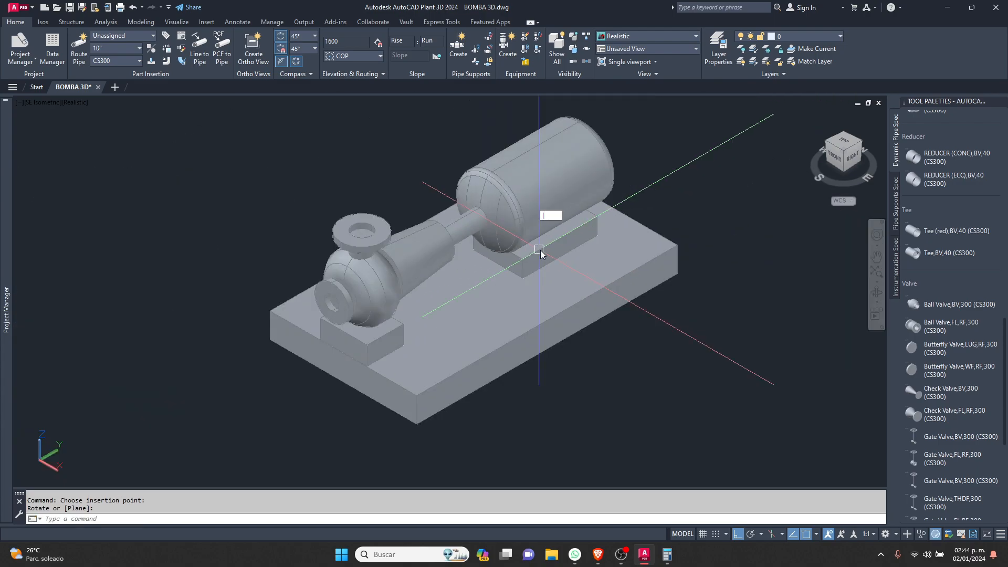
pyautogui.press('Escape')
pyautogui.keyDown('shift'); pyautogui.moveTo(586, 300); pyautogui.dragTo(585, 207, button='middle'); pyautogui.keyUp('shift')
pyautogui.click(532, 201)
pyautogui.keyDown('shift'); pyautogui.moveTo(518, 210); pyautogui.dragTo(456, 231, button='middle'); pyautogui.keyUp('shift')
pyautogui.press('Escape')
pyautogui.keyDown('shift'); pyautogui.moveTo(457, 274); pyautogui.dragTo(497, 255, button='middle'); pyautogui.keyUp('shift')
pyautogui.press('Escape')
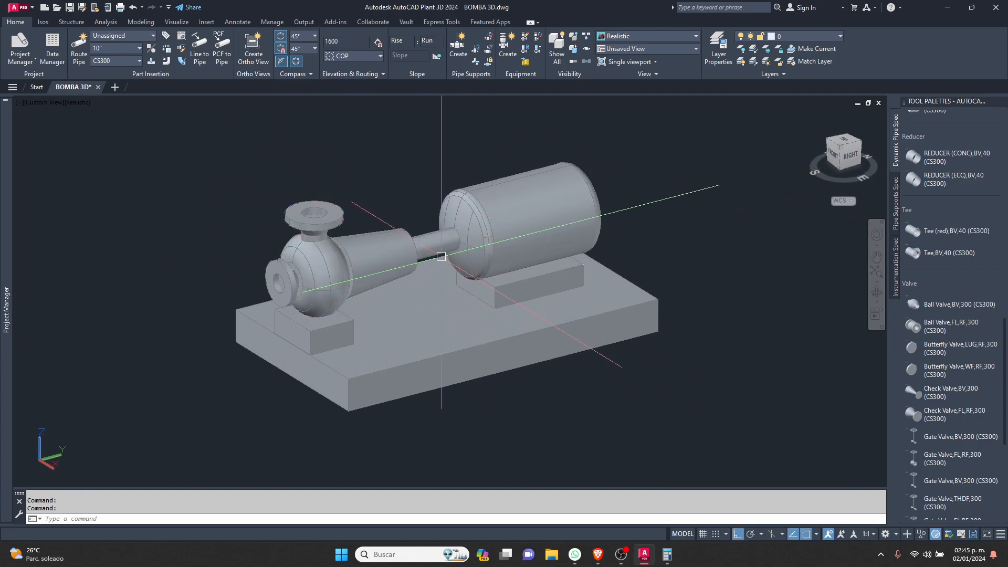
# - Open the placed pump for equipment modification and check which part each dimension parameter controls in the preview diagram
pyautogui.click(438, 301)
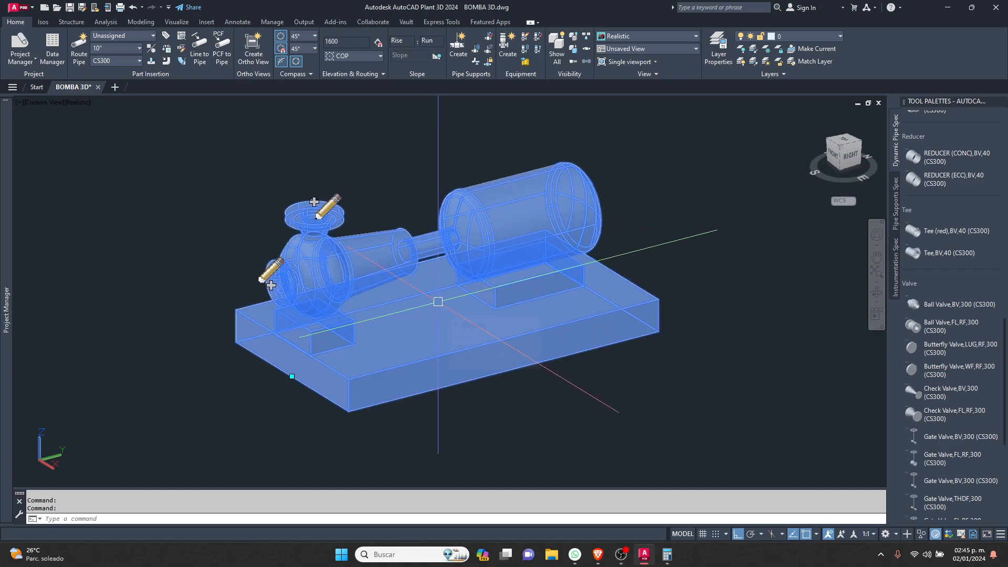
pyautogui.rightClick(438, 302)
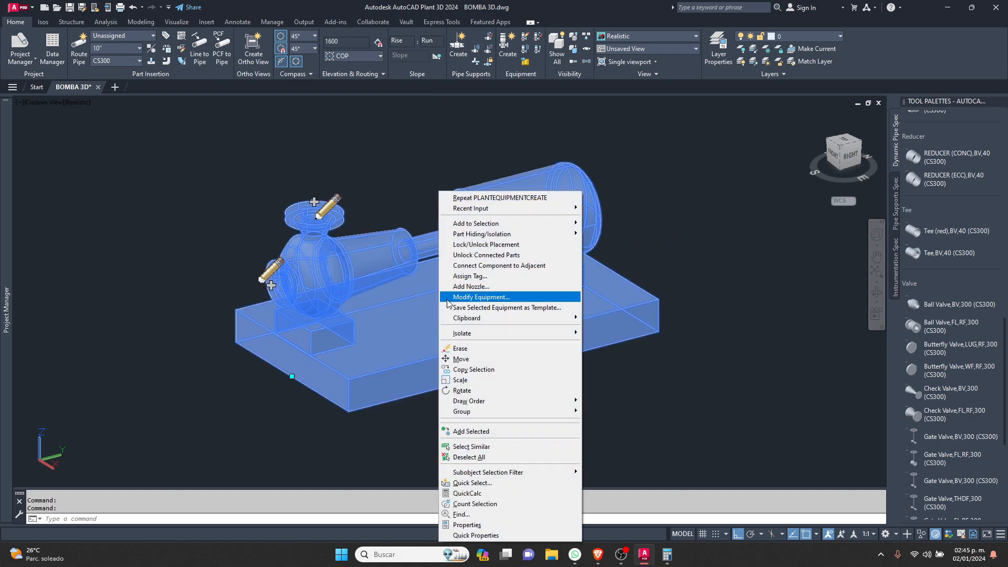
pyautogui.click(501, 298)
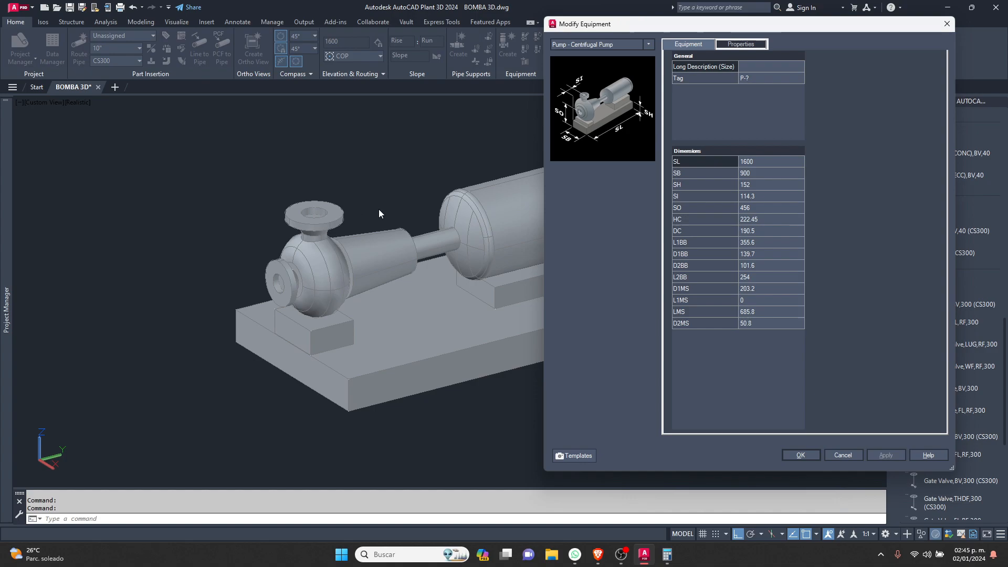
pyautogui.click(754, 195)
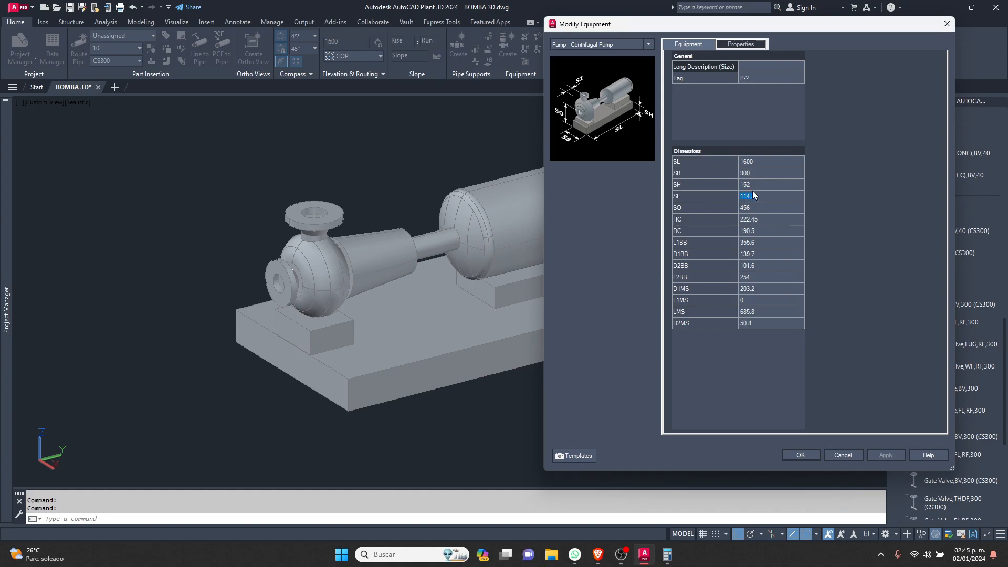
pyautogui.click(698, 199)
pyautogui.click(696, 207)
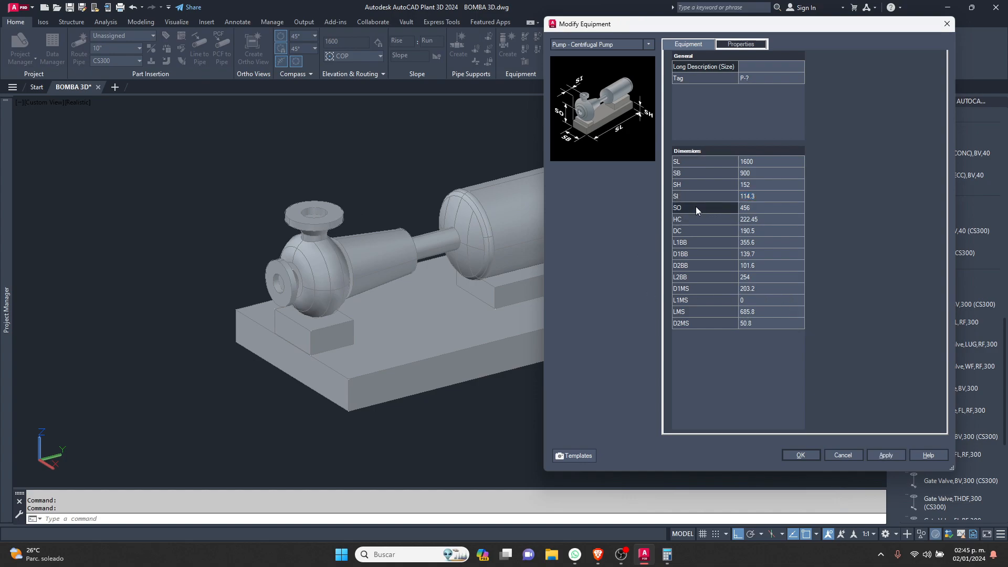
pyautogui.click(704, 242)
pyautogui.click(699, 254)
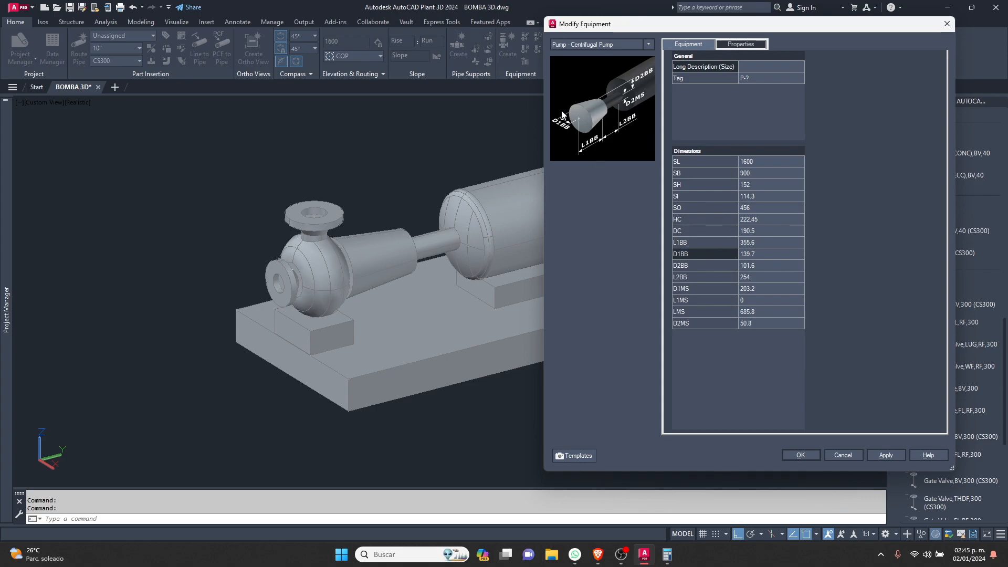
pyautogui.click(694, 266)
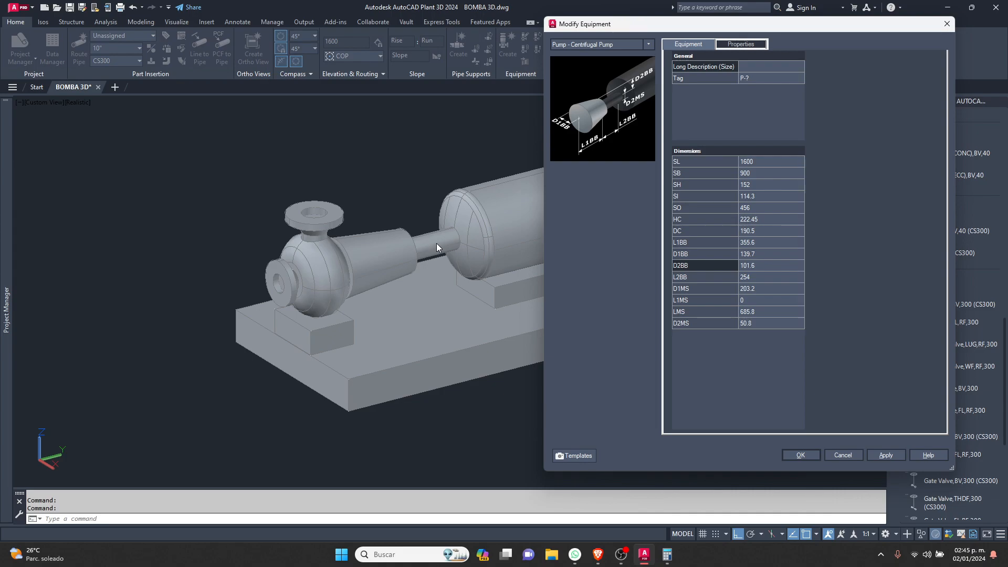
# - Set the pump's shaft length L2BB to 300 and apply the change
pyautogui.click(693, 282)
pyautogui.write('300')
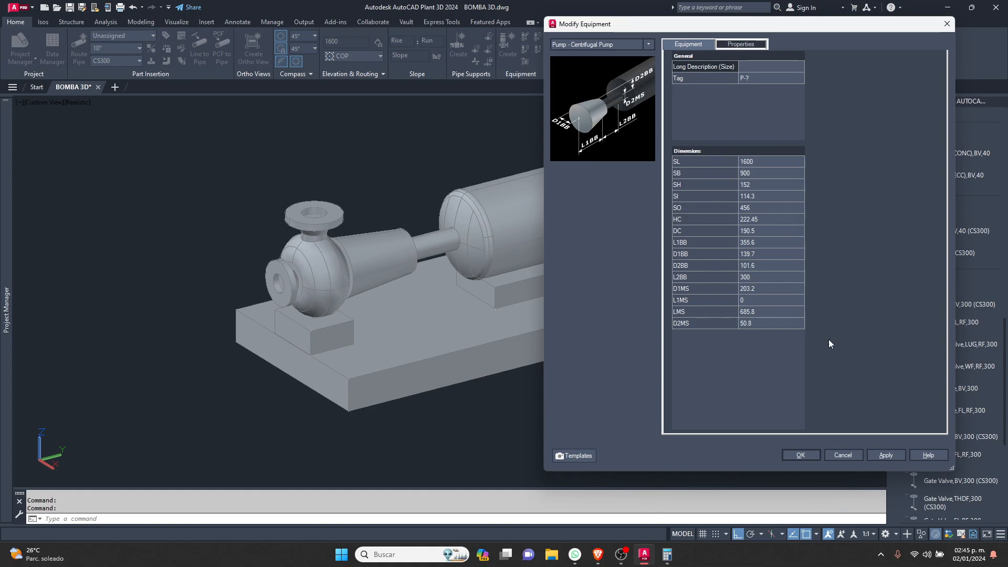
pyautogui.click(887, 456)
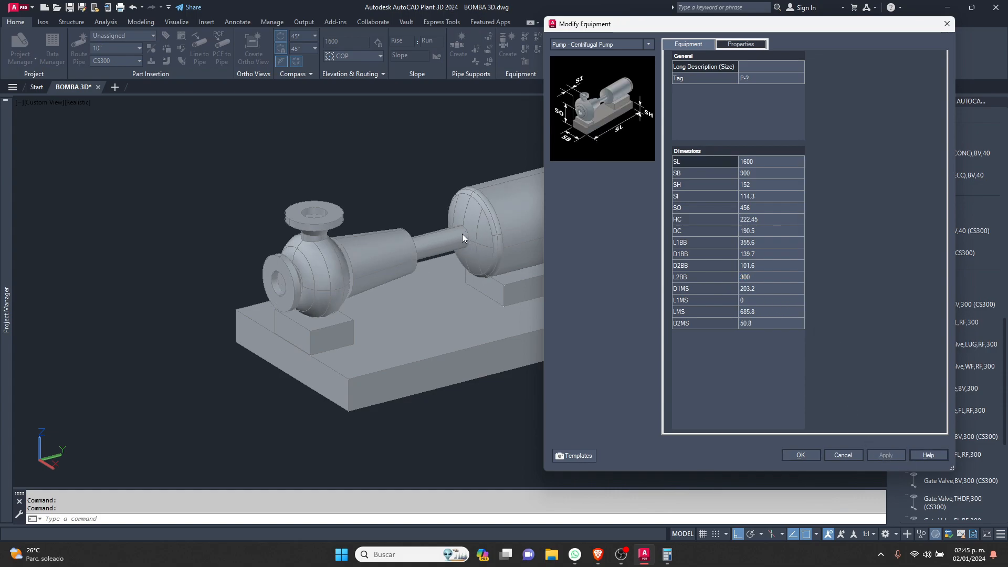
# - Set the pump's cone length L1BB to 300, apply it and finish modifying the equipment
pyautogui.click(759, 242)
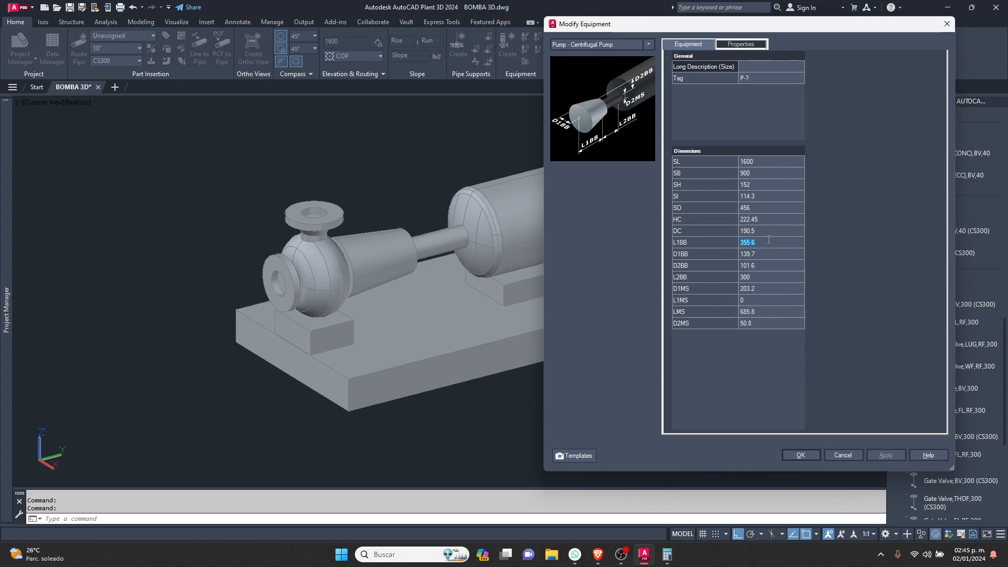
pyautogui.write('00')
pyautogui.click(790, 314)
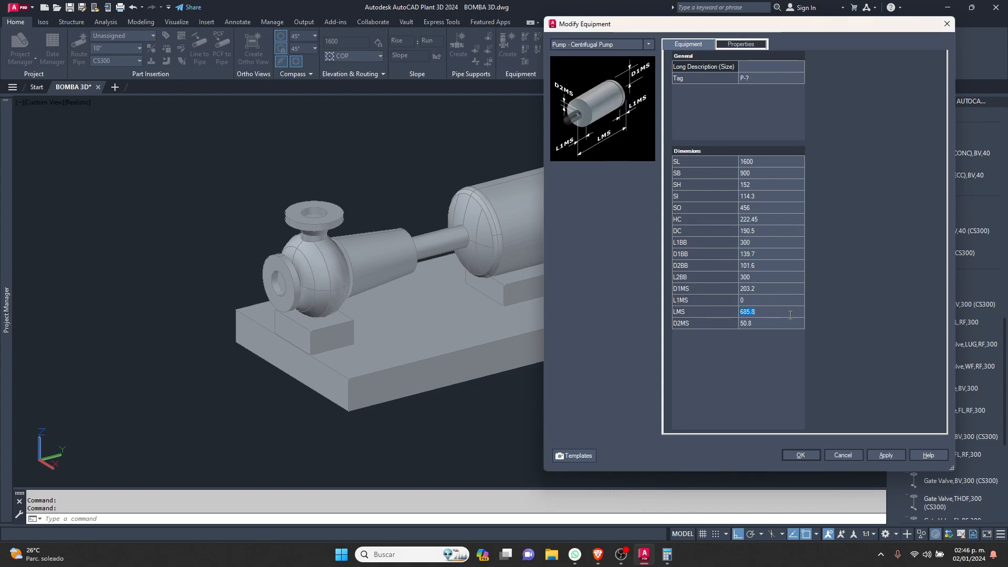
pyautogui.click(886, 456)
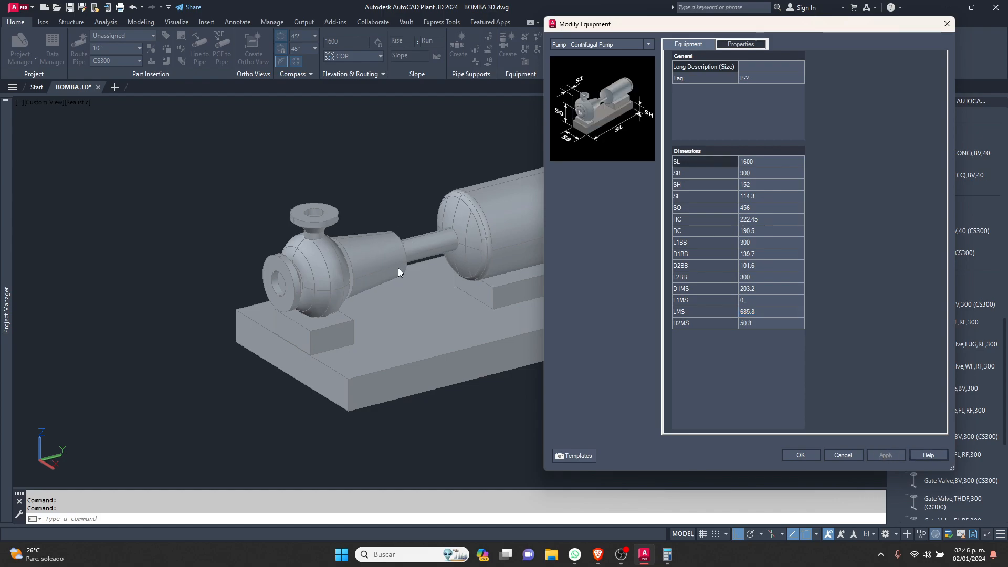
pyautogui.click(800, 455)
# - Inspect the modified pump's cone, shaft and front suction flange up close from several angles
pyautogui.keyDown('shift'); pyautogui.moveTo(707, 302); pyautogui.dragTo(686, 315, button='middle'); pyautogui.keyUp('shift')
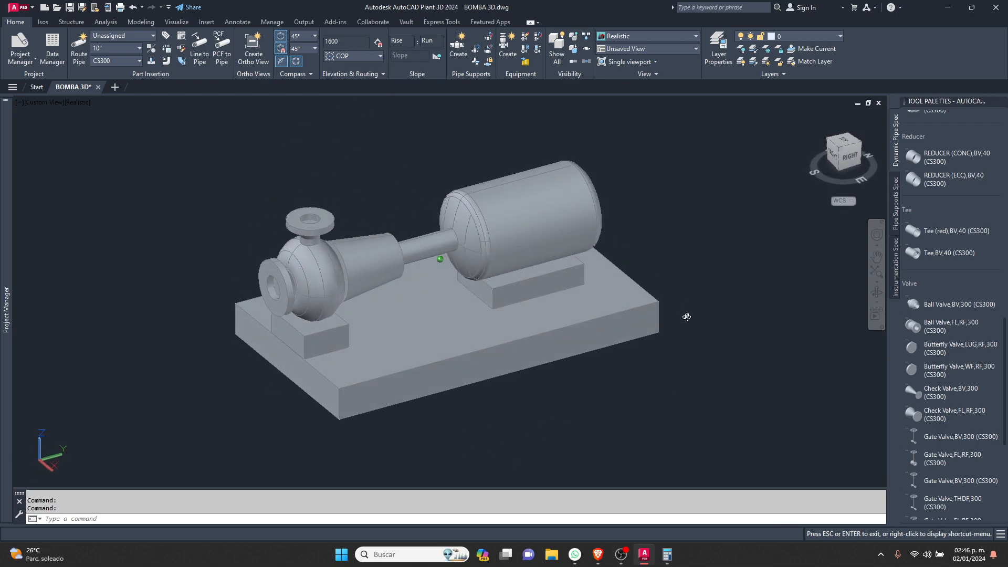
pyautogui.moveTo(506, 276); pyautogui.dragTo(415, 290, button='middle')
pyautogui.scroll(4, 428, 284)
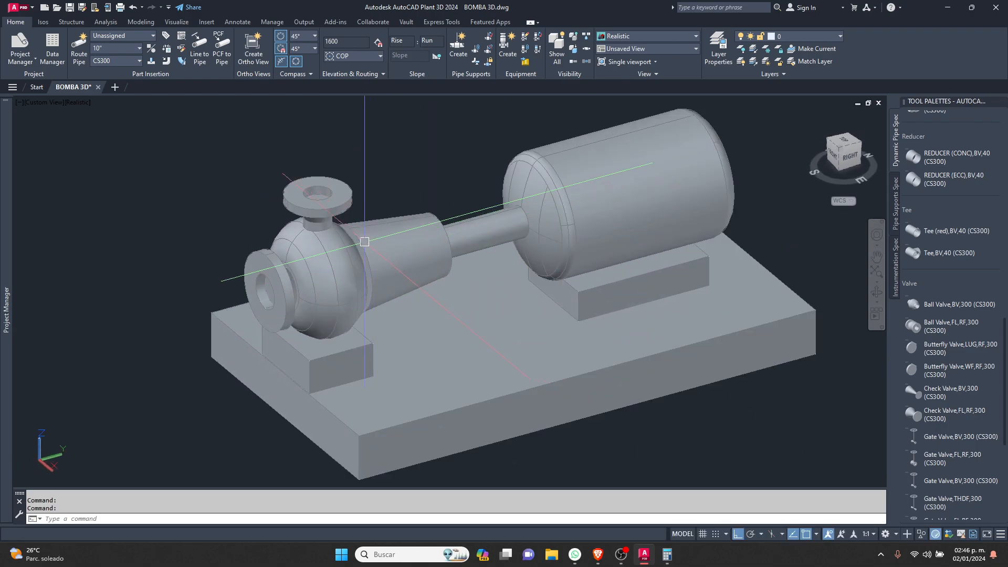
pyautogui.scroll(2, 347, 215)
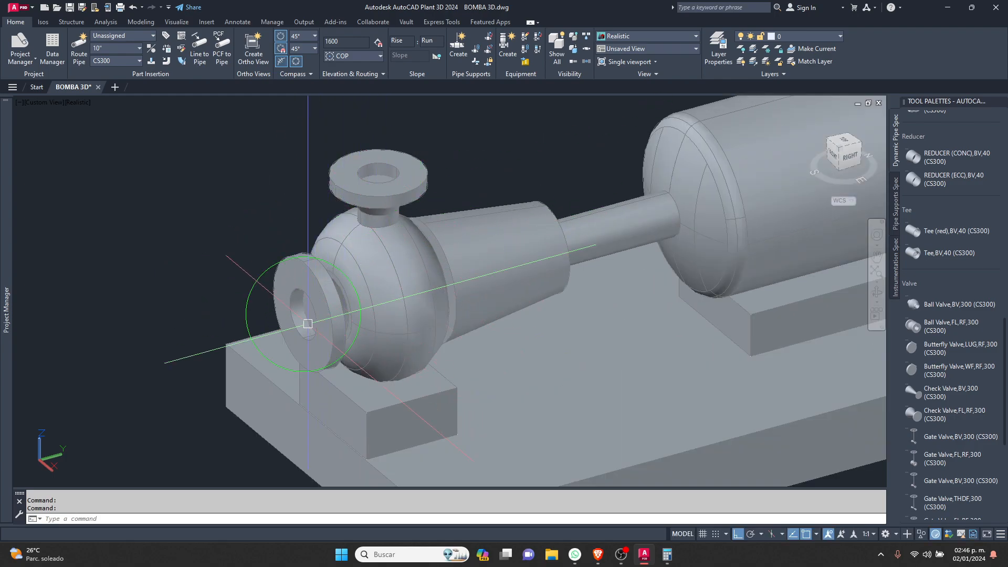
pyautogui.keyDown('shift'); pyautogui.moveTo(285, 273); pyautogui.dragTo(518, 271, button='middle'); pyautogui.keyUp('shift')
pyautogui.scroll(3, 283, 269)
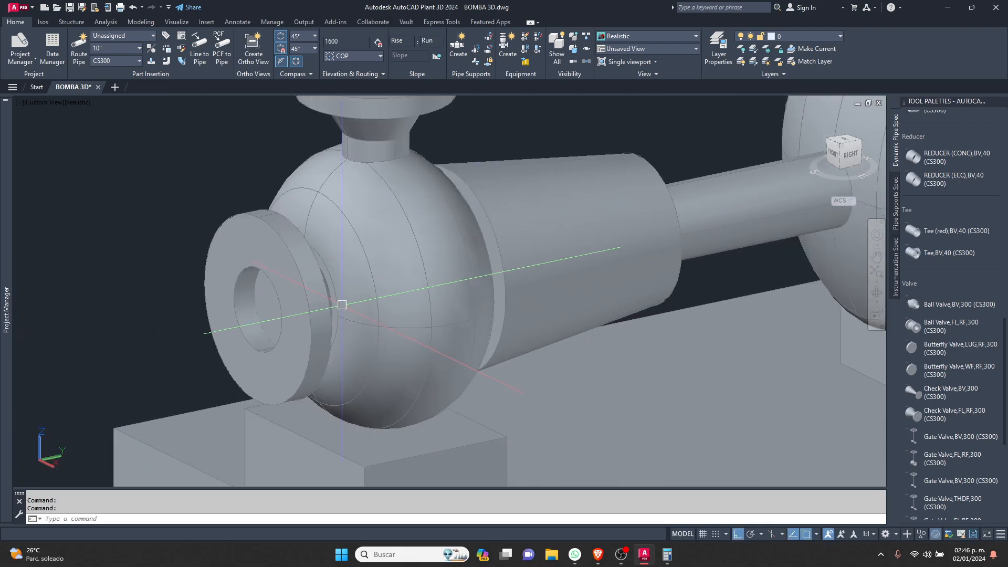
pyautogui.scroll(-1, 345, 303)
pyautogui.keyDown('shift'); pyautogui.moveTo(447, 242); pyautogui.dragTo(421, 248, button='middle'); pyautogui.keyUp('shift')
pyautogui.scroll(2, 360, 288)
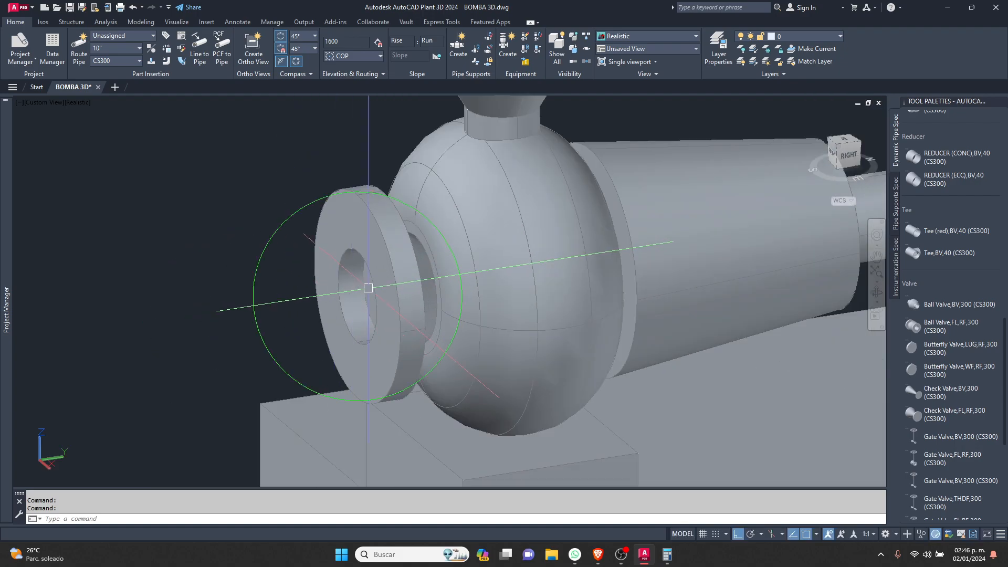
# - Open the pump's front suction nozzle N-1 for editing and set its size to 6"
pyautogui.click(381, 267)
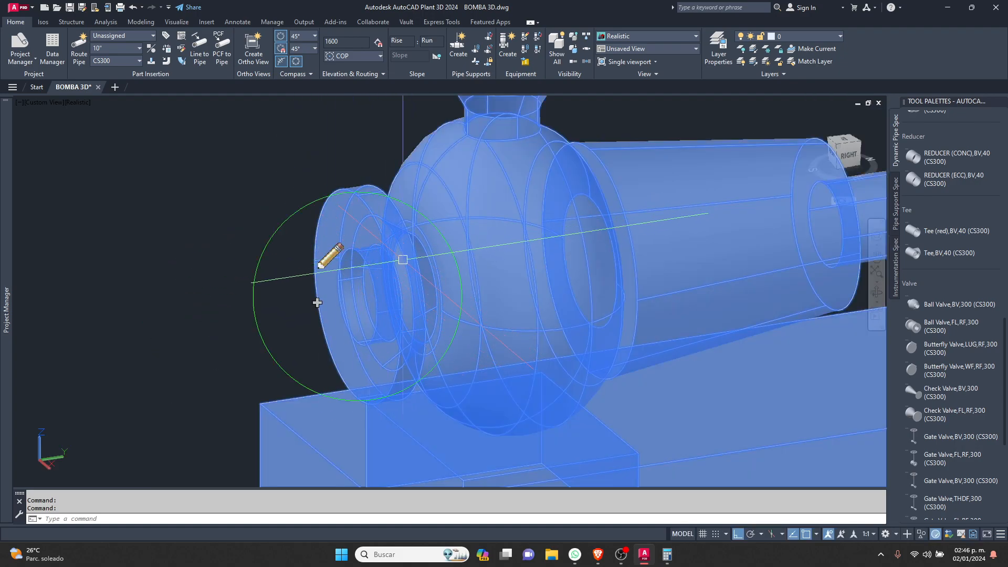
pyautogui.scroll(-3, 317, 302)
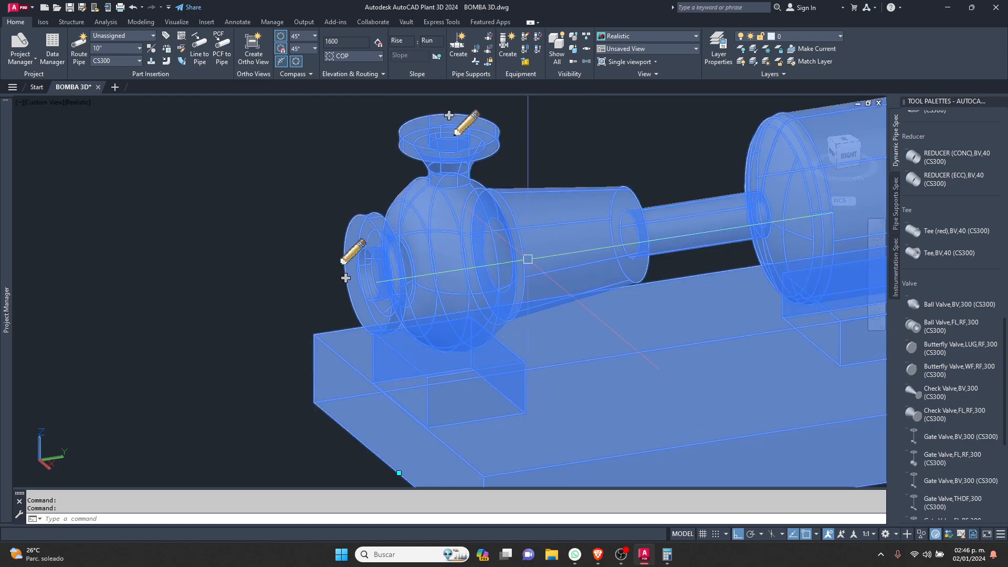
pyautogui.moveTo(479, 193); pyautogui.dragTo(496, 223, button='middle')
pyautogui.scroll(2, 387, 241)
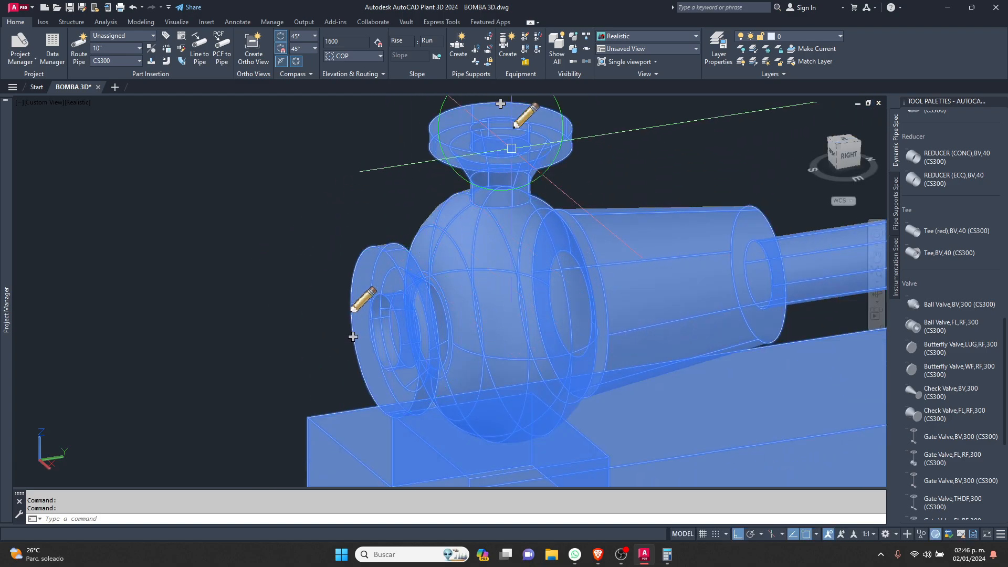
pyautogui.click(364, 300)
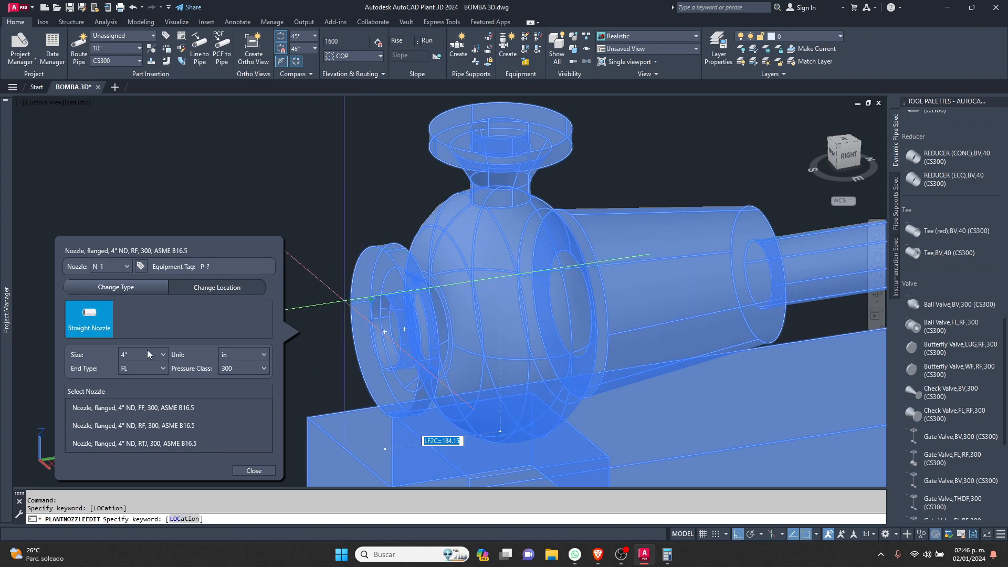
pyautogui.click(150, 355)
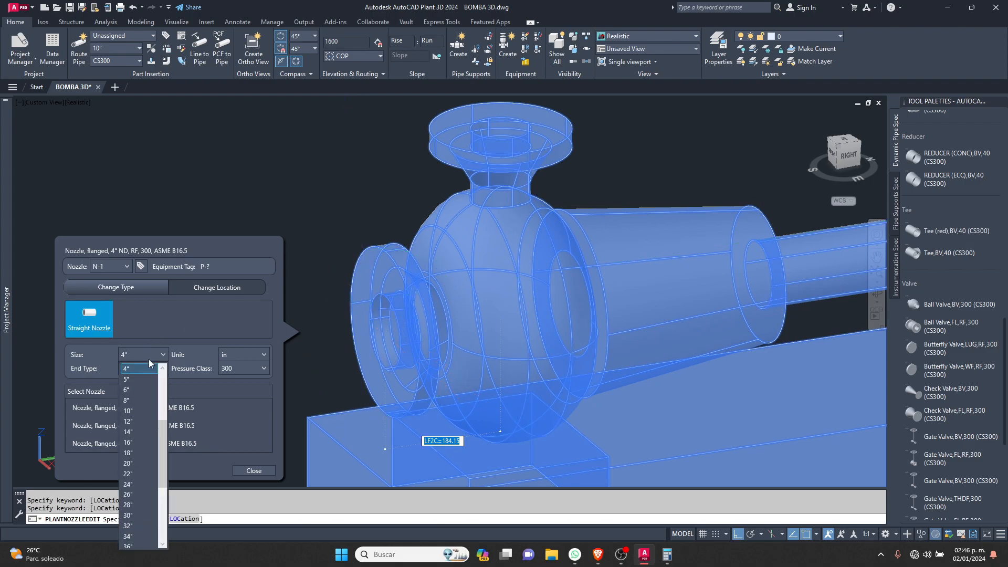
pyautogui.click(140, 390)
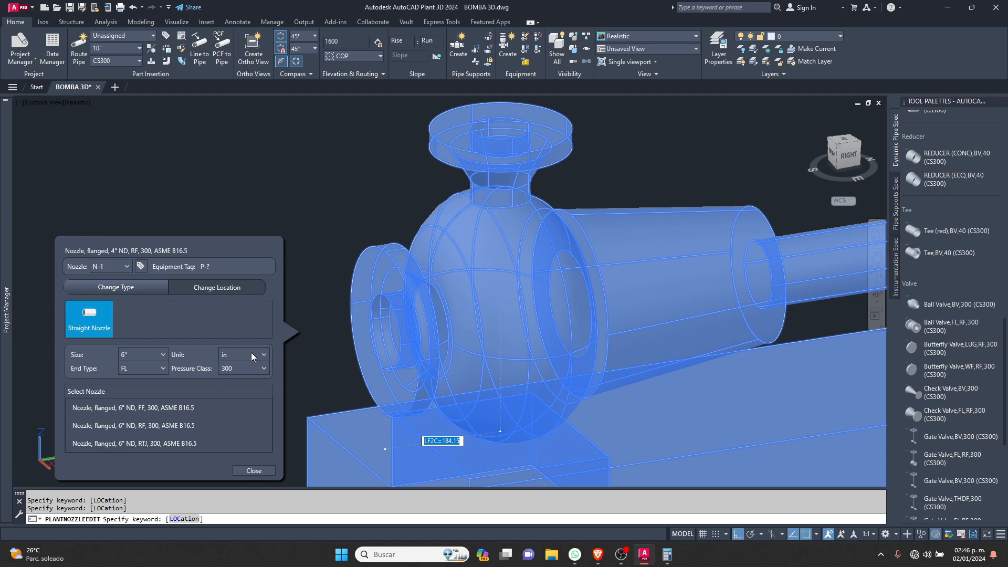
# - Set nozzle N-1 to pressure class 150 and choose the flanged 6" ND, RF, 150, ASME B16.5 nozzle
pyautogui.click(247, 370)
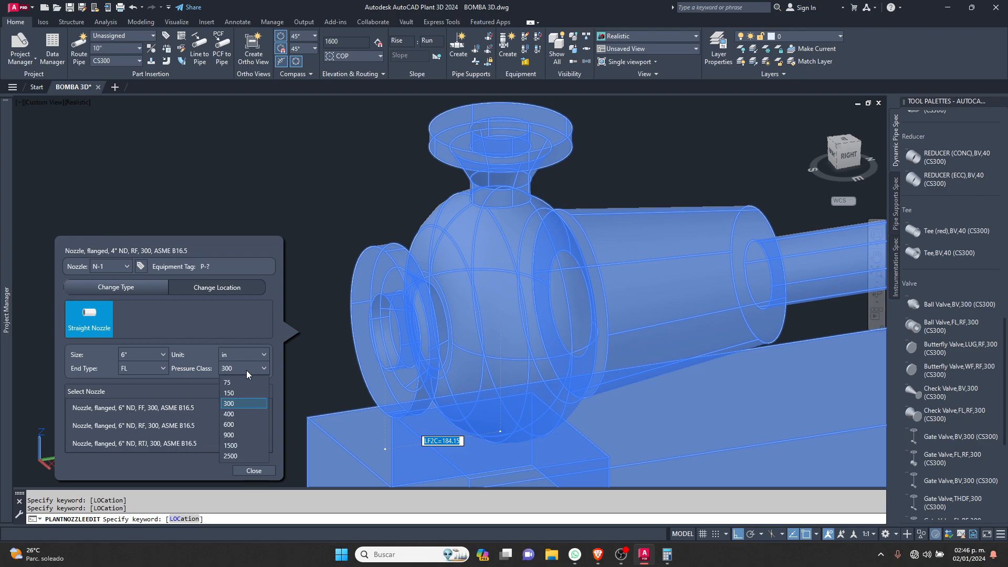
pyautogui.click(244, 393)
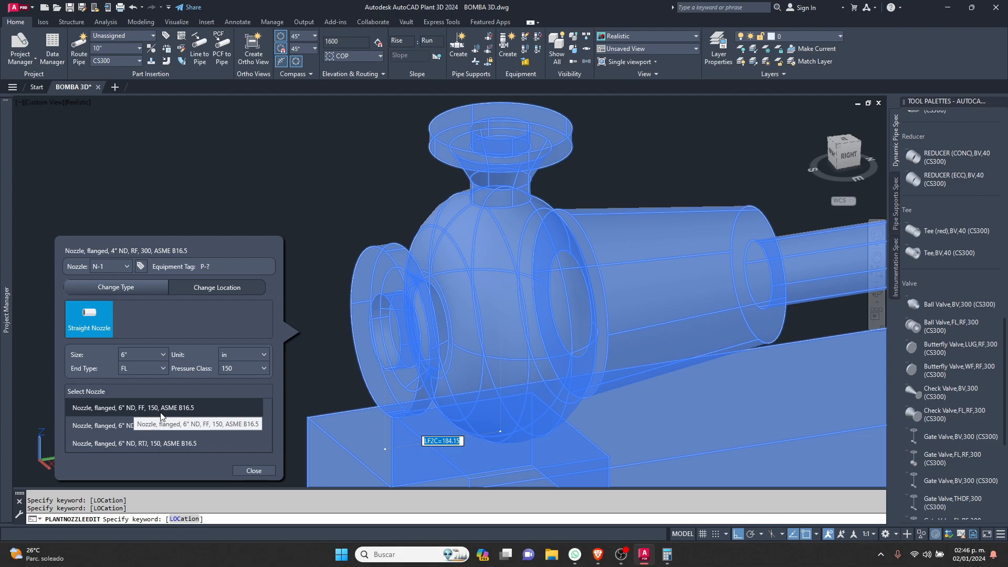
pyautogui.click(158, 426)
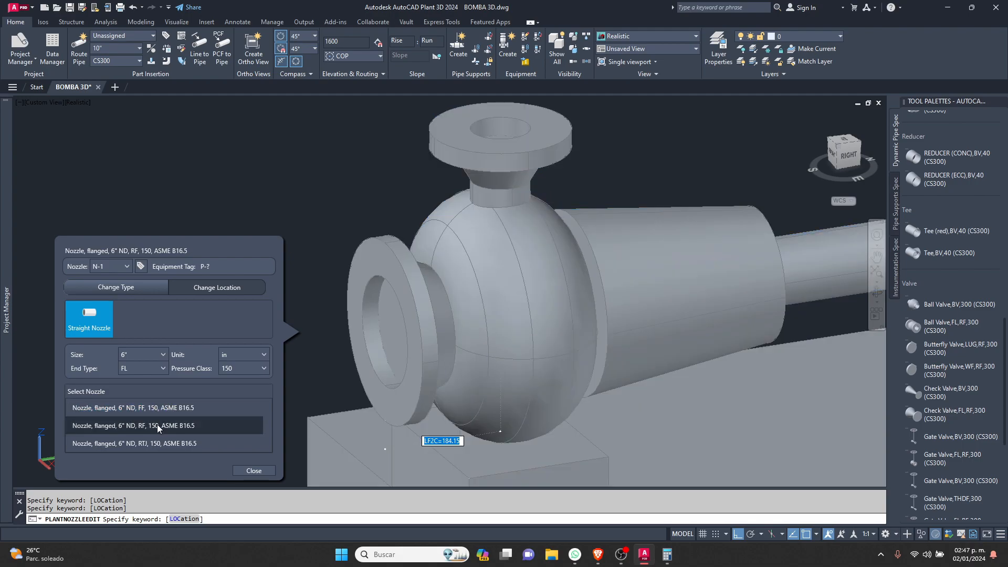
pyautogui.click(157, 442)
pyautogui.click(155, 426)
# - Change the location of nozzle N-1 by setting LF2C to 250, and finish editing the nozzle
pyautogui.click(202, 290)
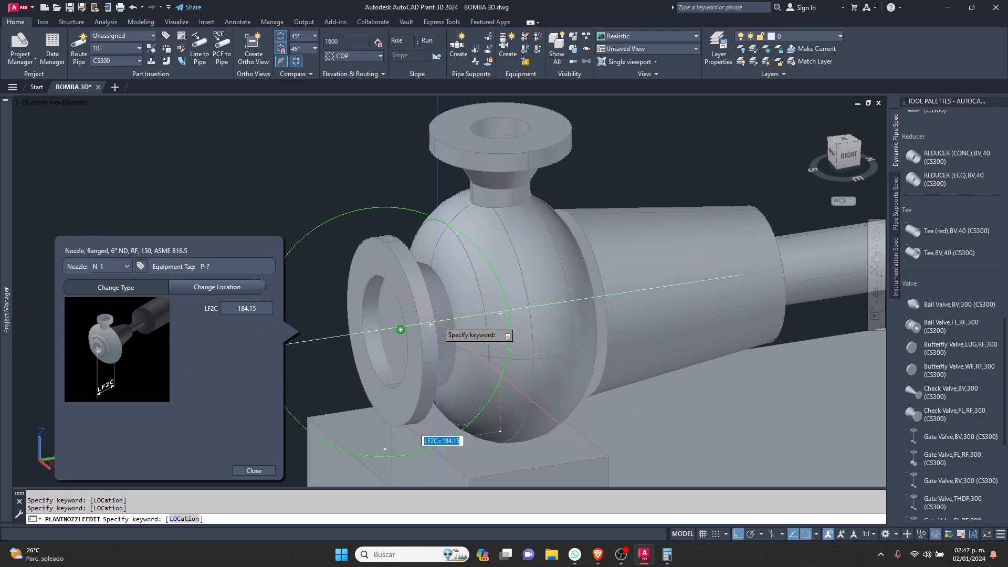
pyautogui.moveTo(276, 307); pyautogui.dragTo(256, 307)
pyautogui.click(244, 308)
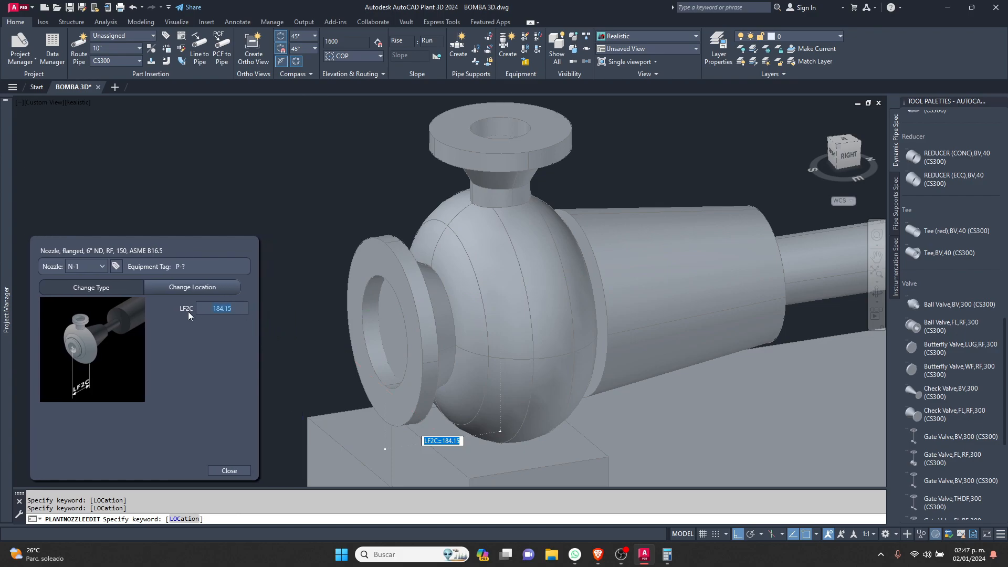
pyautogui.write('250')
pyautogui.click(229, 471)
# - Change the pump's upper discharge nozzle N-2 to the flanged 4" ND, RF, 150, ASME B16.5 nozzle
pyautogui.keyDown('shift'); pyautogui.moveTo(372, 283); pyautogui.dragTo(448, 292, button='middle'); pyautogui.keyUp('shift')
pyautogui.scroll(-3, 449, 291)
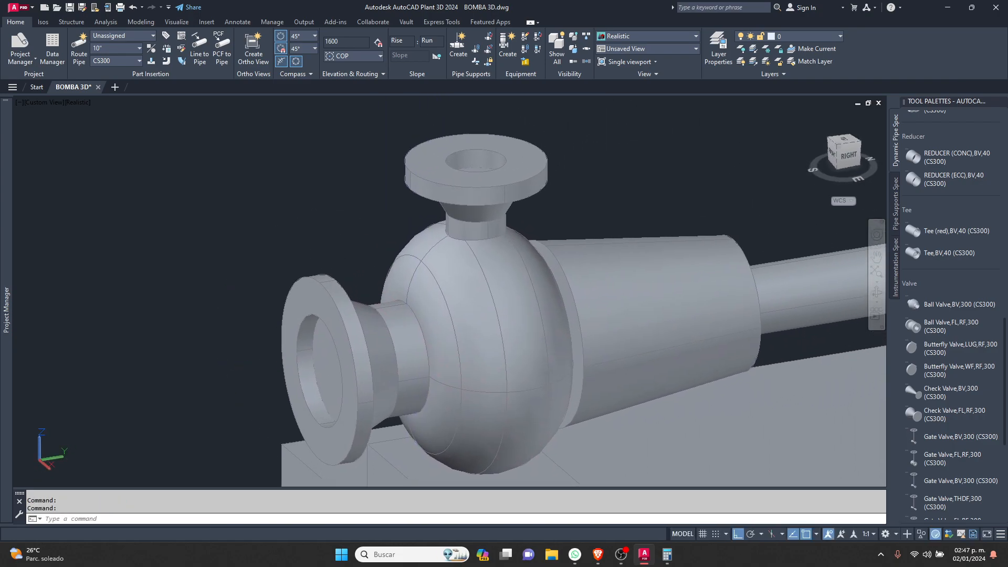
pyautogui.scroll(5, 473, 294)
pyautogui.click(446, 235)
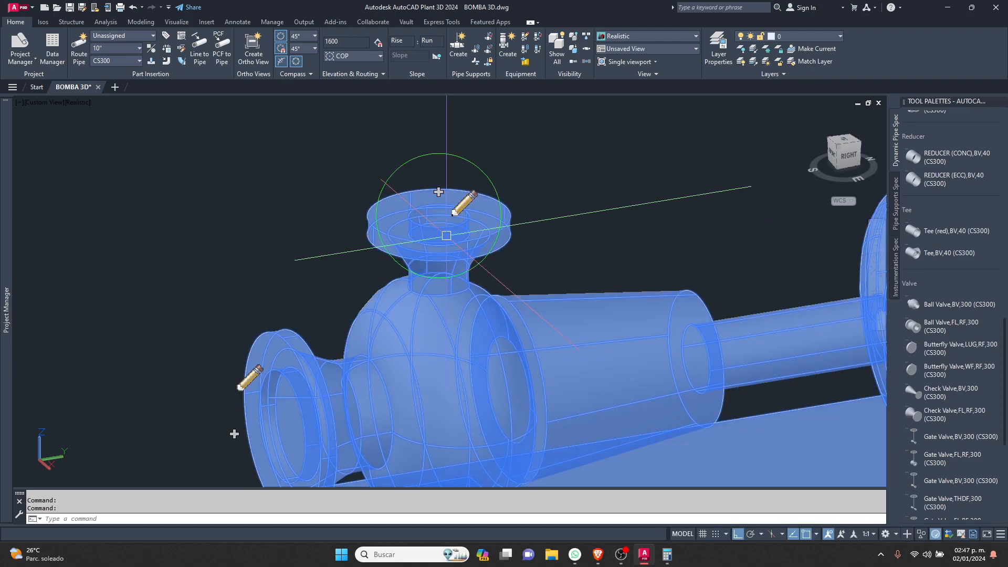
pyautogui.click(463, 204)
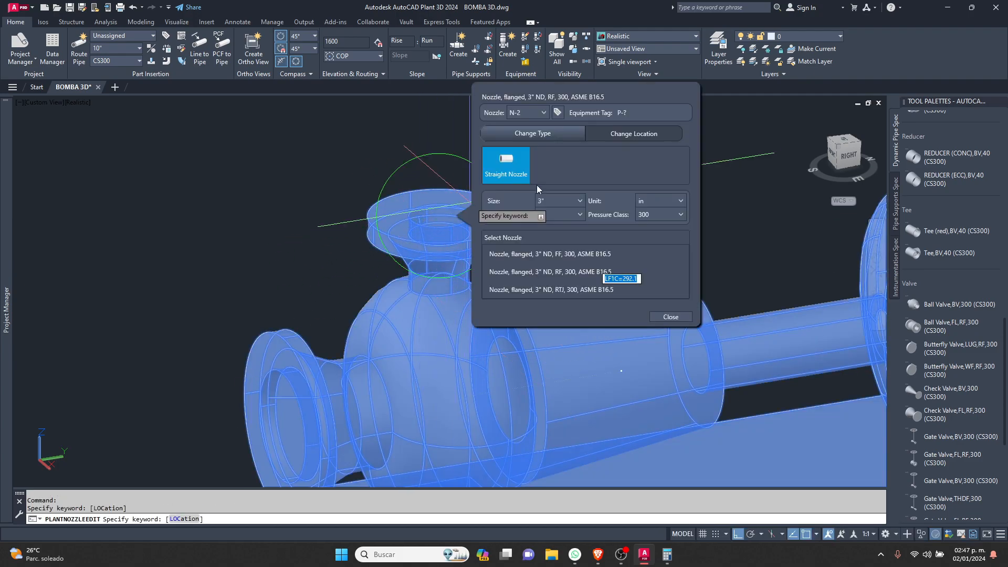
pyautogui.click(580, 201)
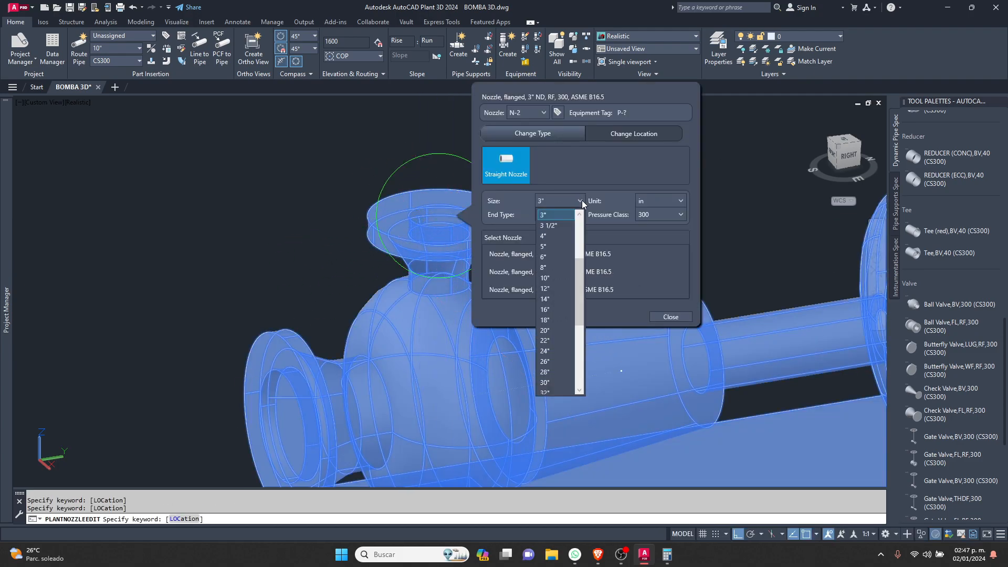
pyautogui.click(556, 237)
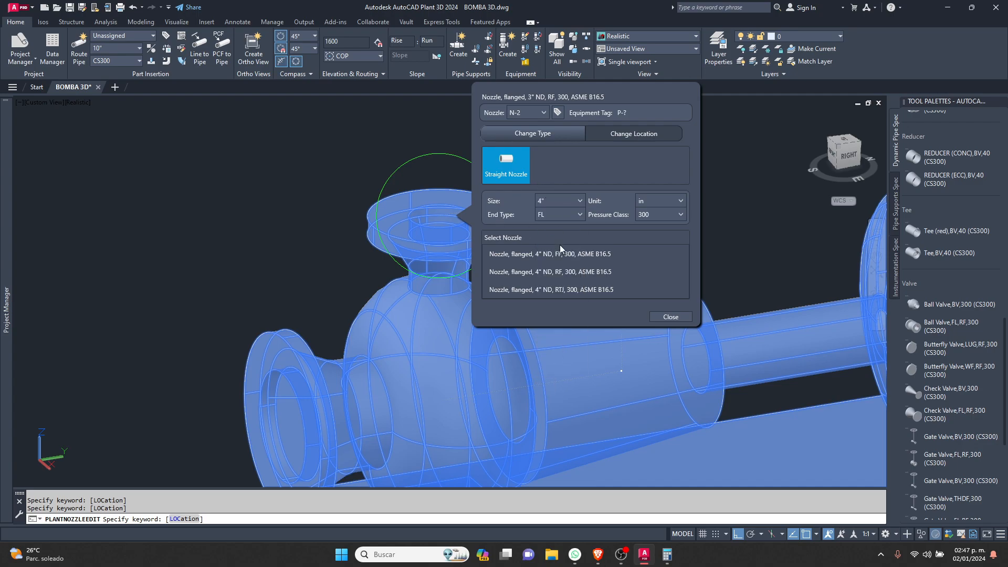
pyautogui.click(658, 216)
pyautogui.click(651, 234)
pyautogui.click(549, 275)
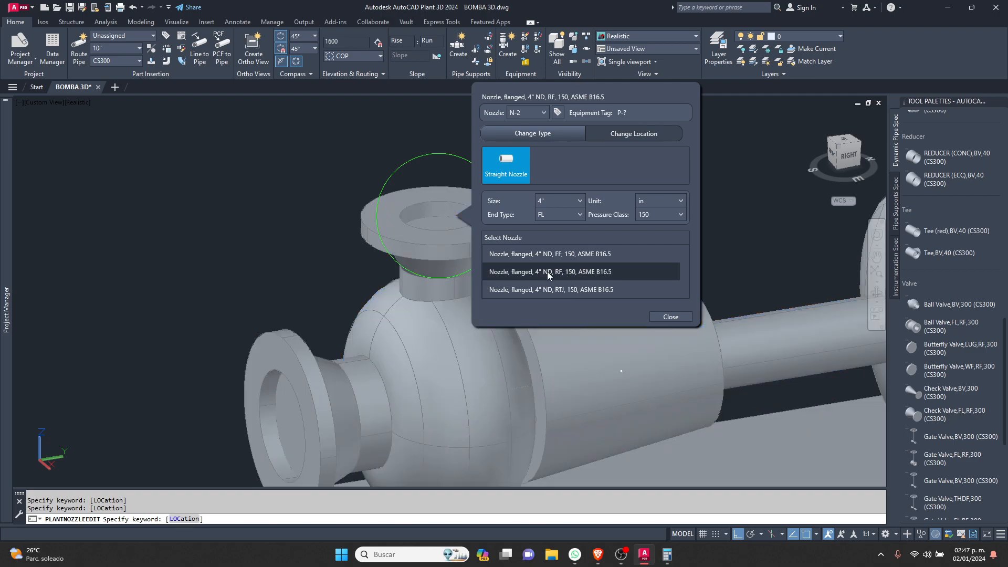
# - Change the location of nozzle N-2 by setting LF1C to 300, and finish editing the nozzle
pyautogui.click(651, 138)
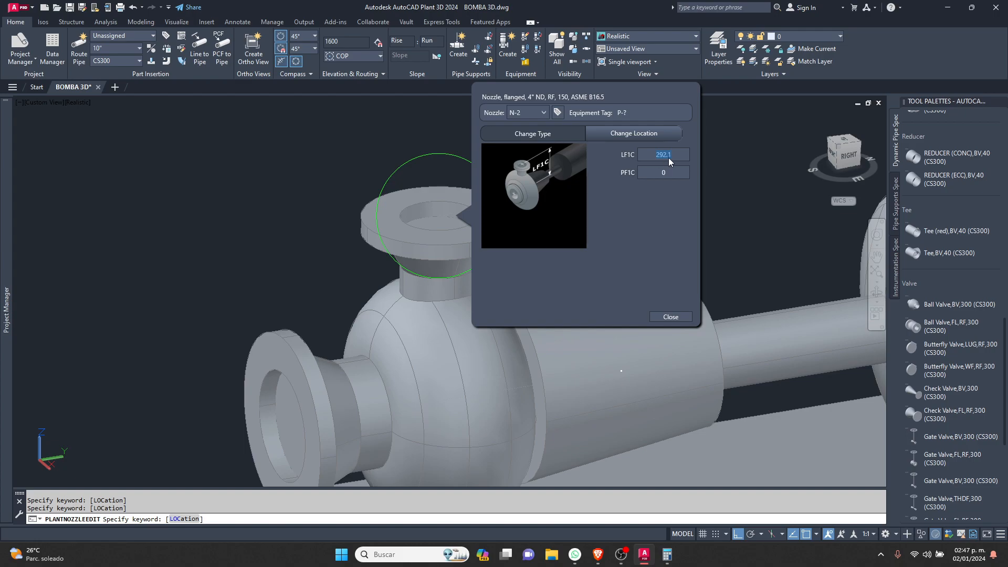
pyautogui.write('300')
pyautogui.click(675, 317)
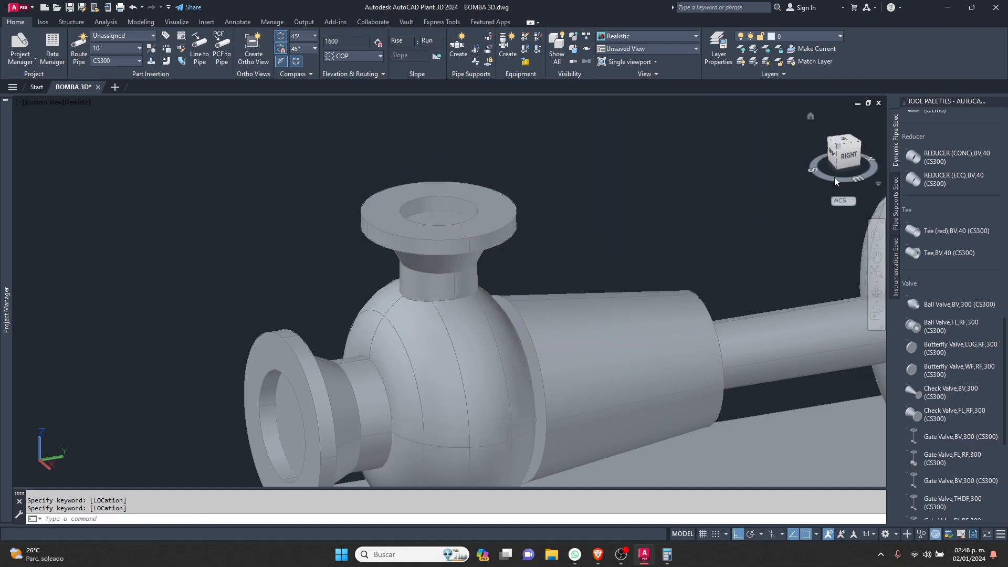
# - Isolate the newly created pump from the rest of the model and show it in the SE isometric view
pyautogui.click(844, 160)
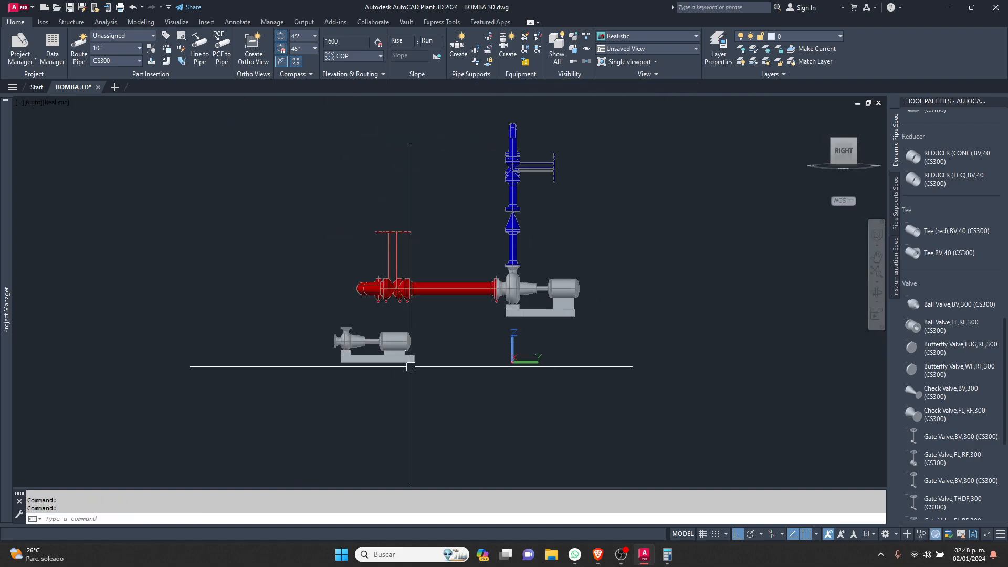
pyautogui.keyDown('shift'); pyautogui.moveTo(358, 336); pyautogui.dragTo(388, 355, button='middle'); pyautogui.keyUp('shift')
pyautogui.scroll(-6, 339, 241)
pyautogui.scroll(3, 443, 341)
pyautogui.click(567, 281)
pyautogui.click(377, 410)
pyautogui.write('ISOLATE')
pyautogui.press('Return')
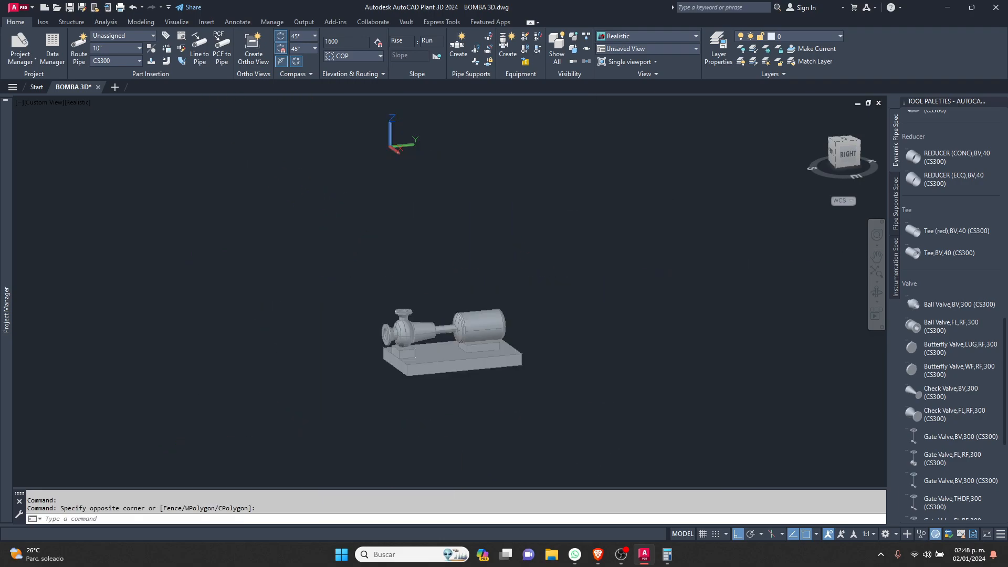
pyautogui.click(837, 147)
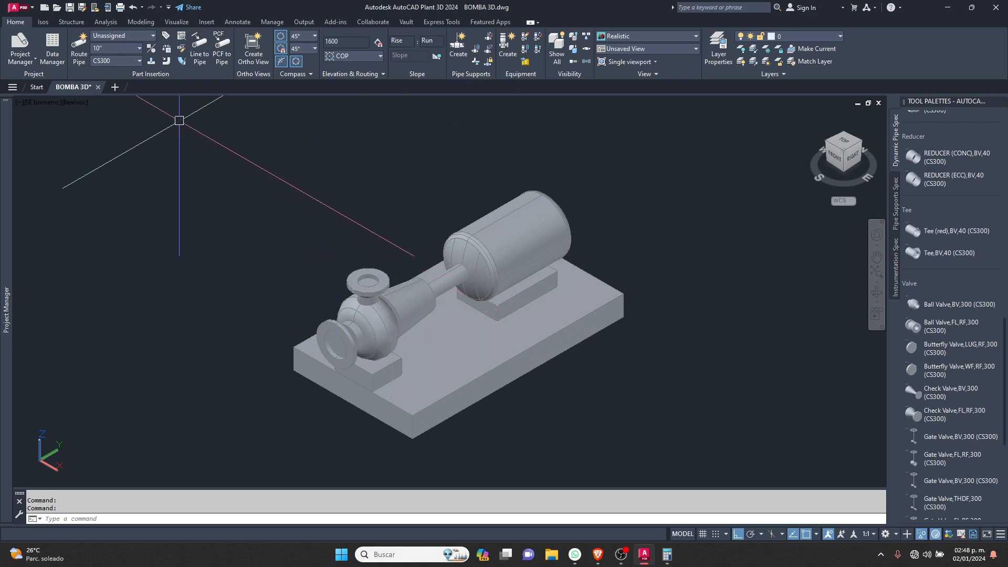
# - Set the active pipe spec to CS150
pyautogui.click(138, 62)
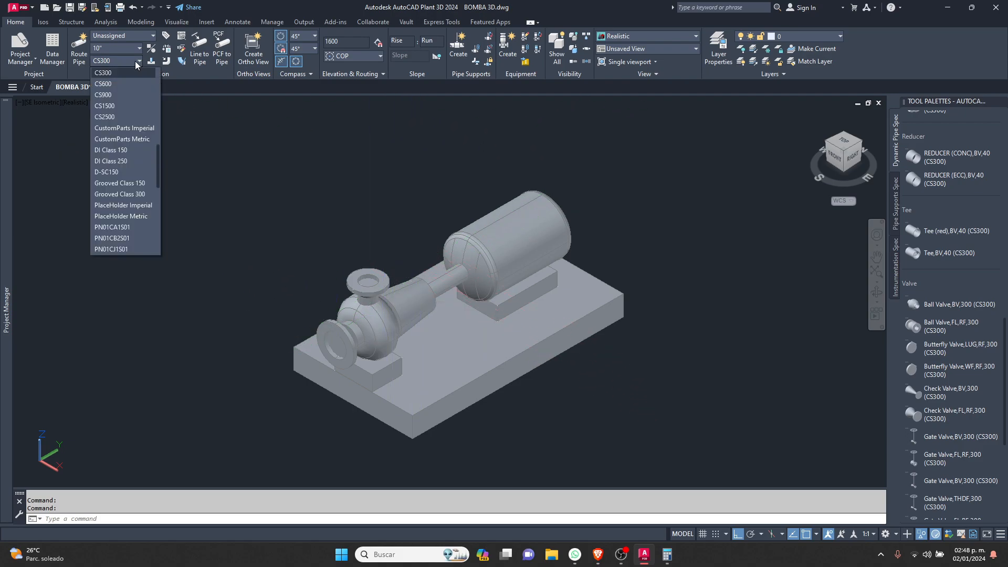
pyautogui.scroll(1, 121, 84)
pyautogui.click(117, 84)
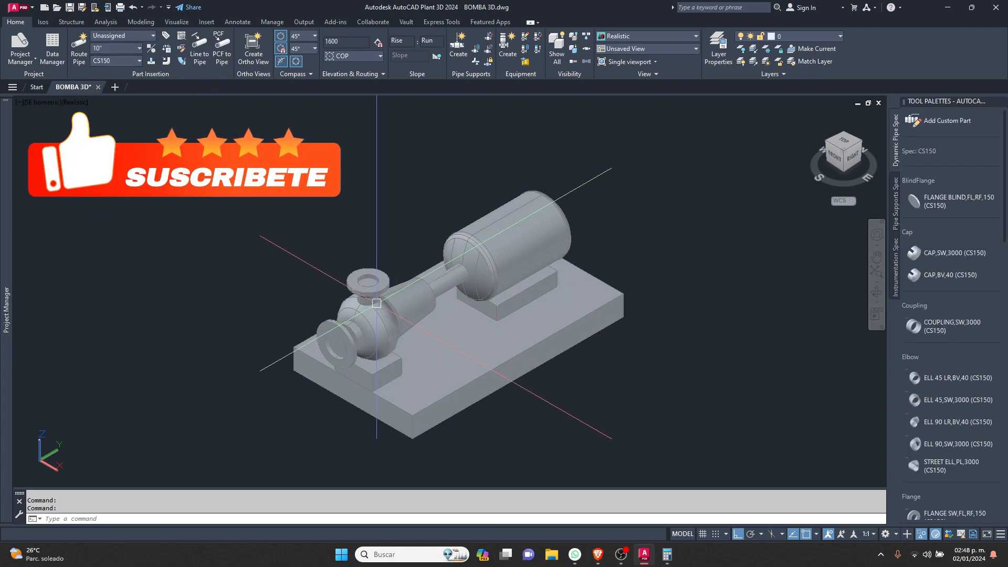
# - Switch the active pipe spec back to CS300
pyautogui.click(118, 60)
pyautogui.click(117, 97)
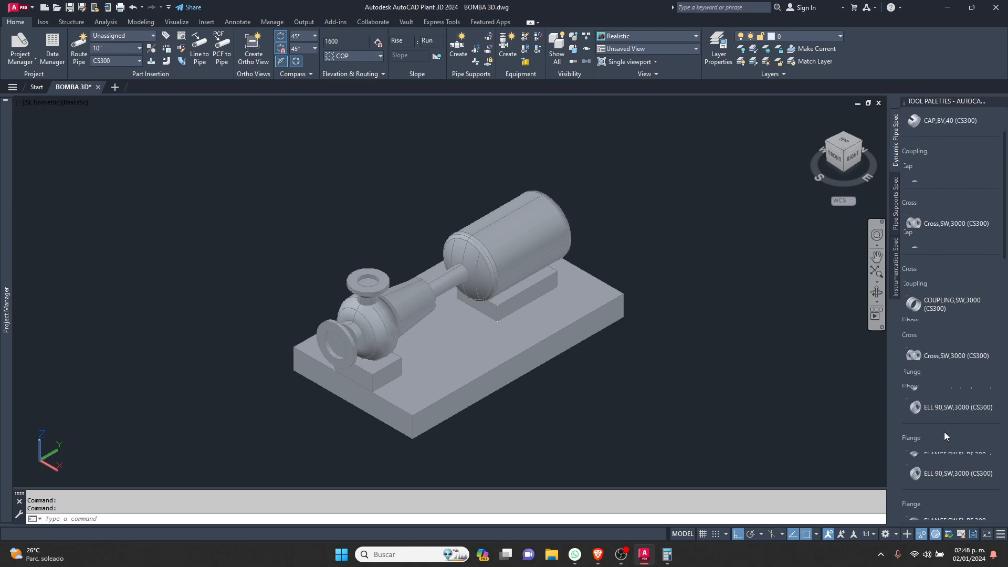
pyautogui.click(953, 313)
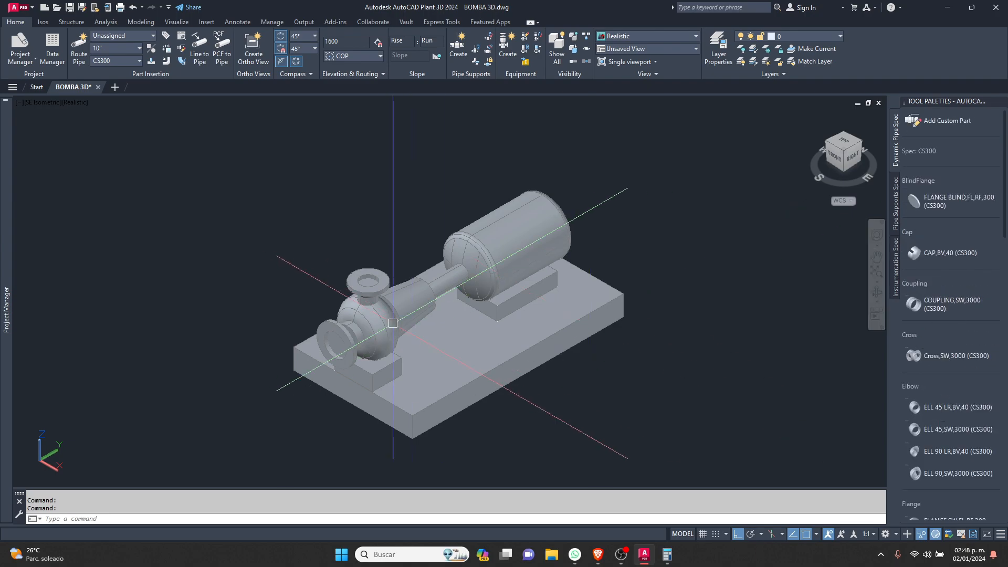
# - Try to route a pipe from the 6" suction nozzle with the CS300 spec, then cancel the routing
pyautogui.scroll(5, 323, 354)
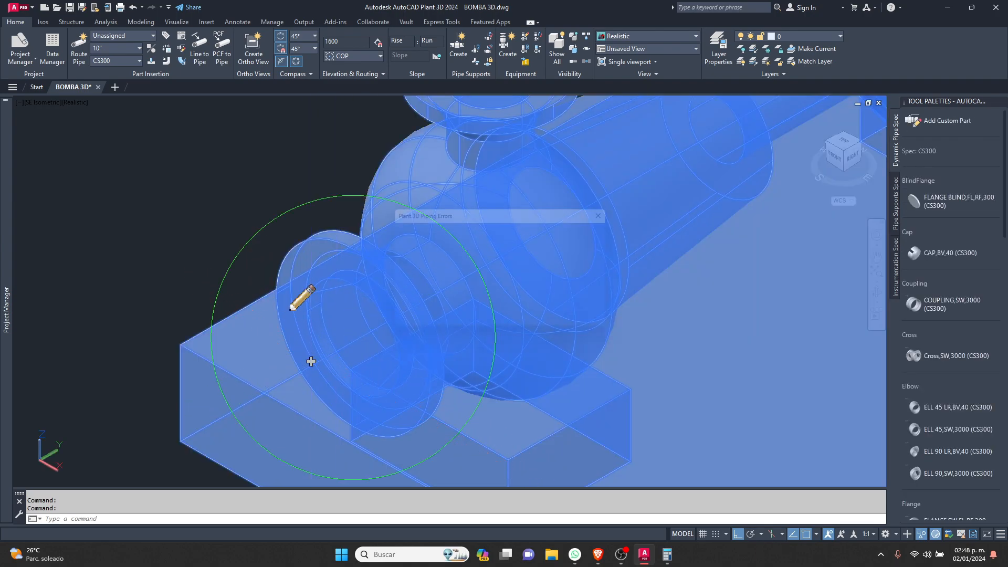
pyautogui.click(311, 360)
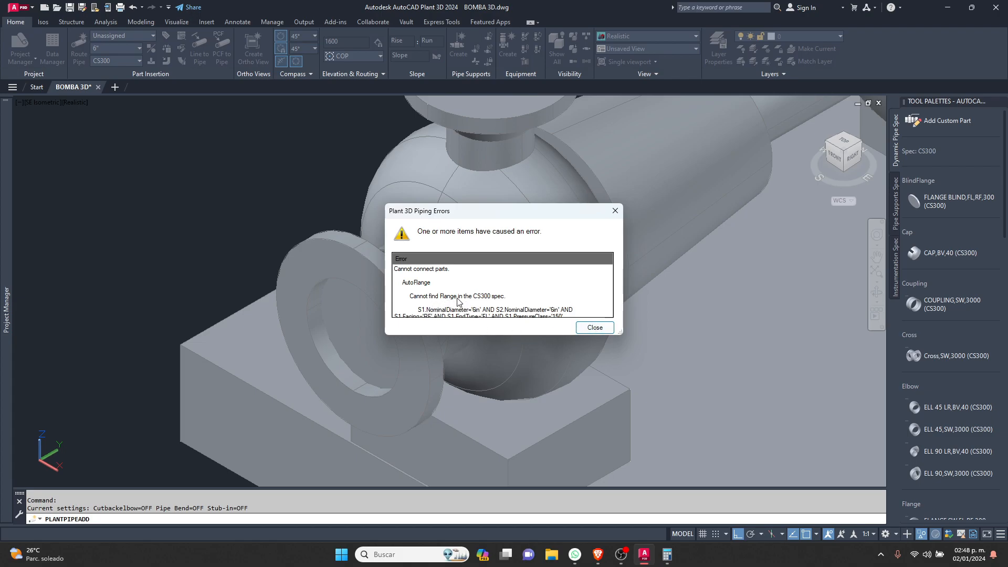
pyautogui.click(596, 328)
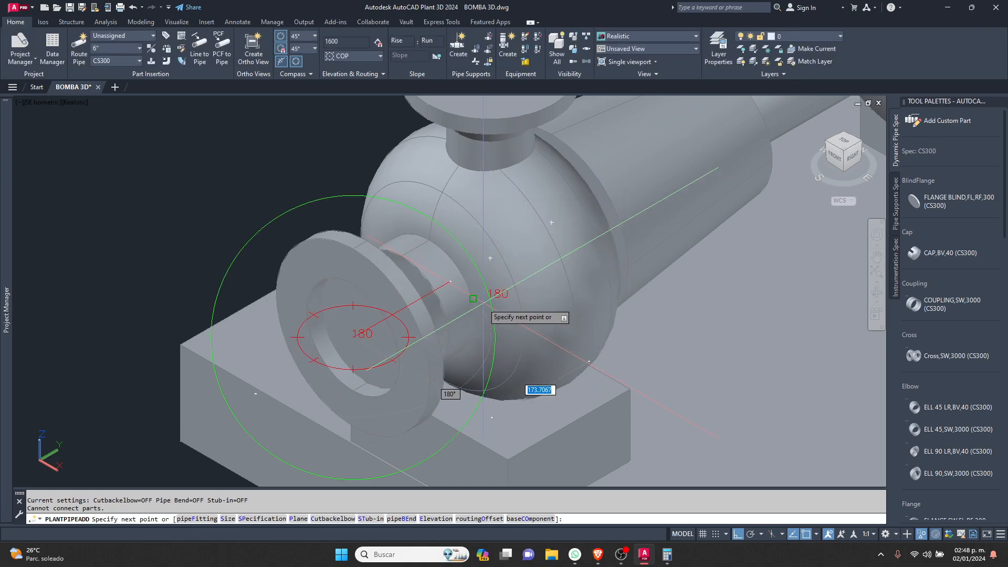
pyautogui.press('Escape')
pyautogui.press('Escape')
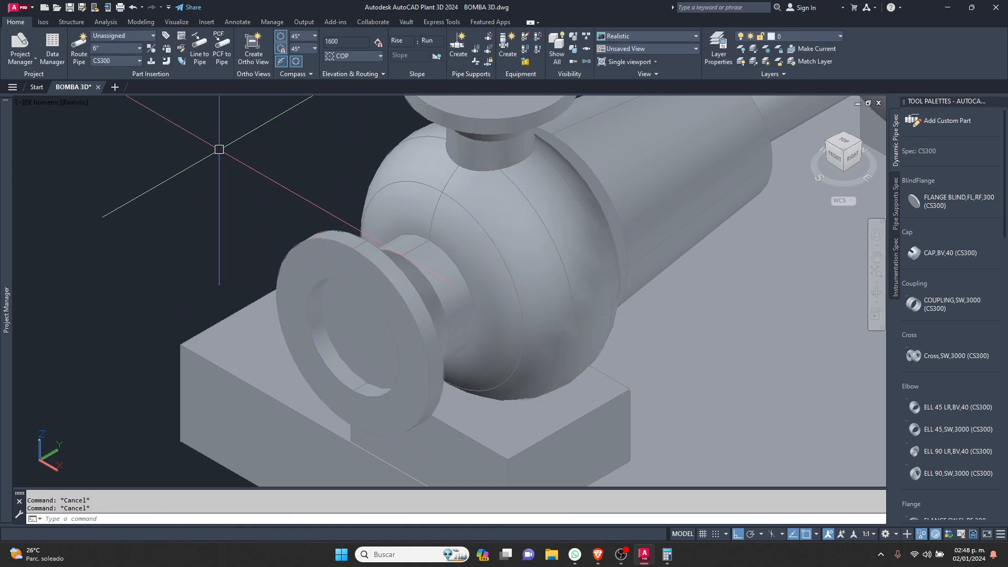
# - Set the active pipe spec to CS150
pyautogui.click(130, 61)
pyautogui.scroll(2, 117, 81)
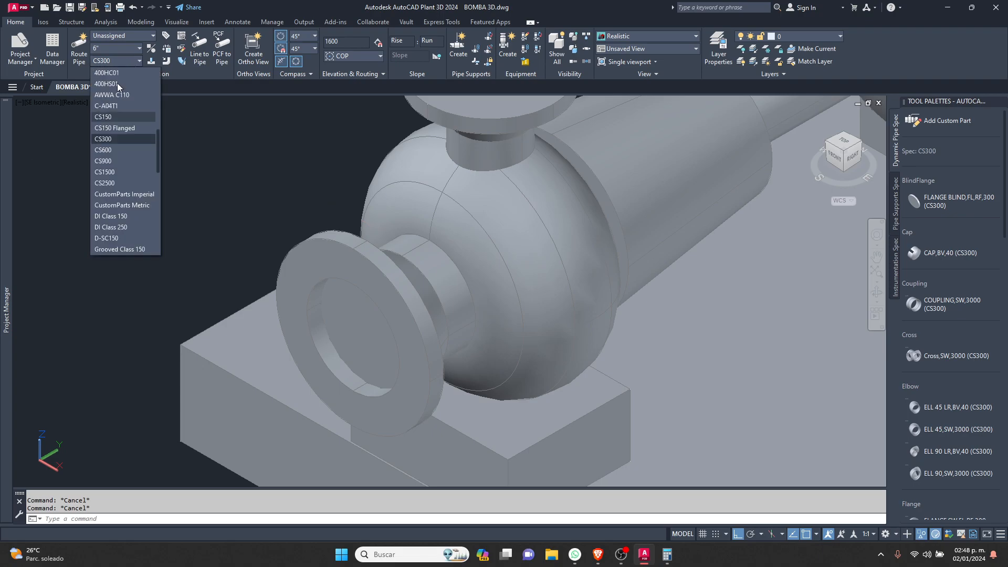
pyautogui.click(117, 115)
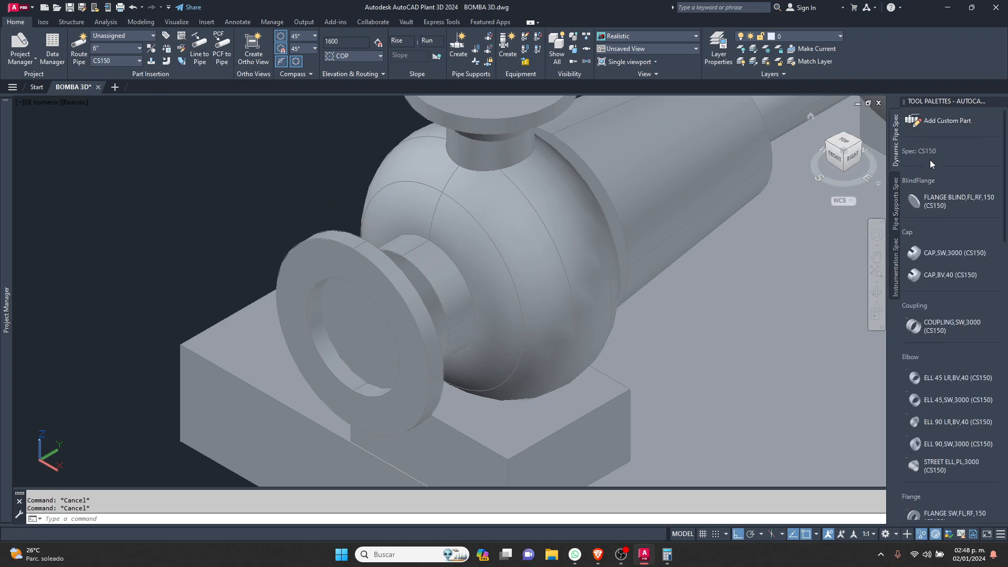
pyautogui.scroll(-3, 663, 261)
pyautogui.scroll(3, 835, 324)
pyautogui.scroll(-2, 835, 324)
pyautogui.scroll(2, 543, 319)
pyautogui.scroll(-2, 615, 277)
pyautogui.scroll(1, 593, 294)
pyautogui.scroll(-4, 593, 295)
pyautogui.scroll(2, 414, 302)
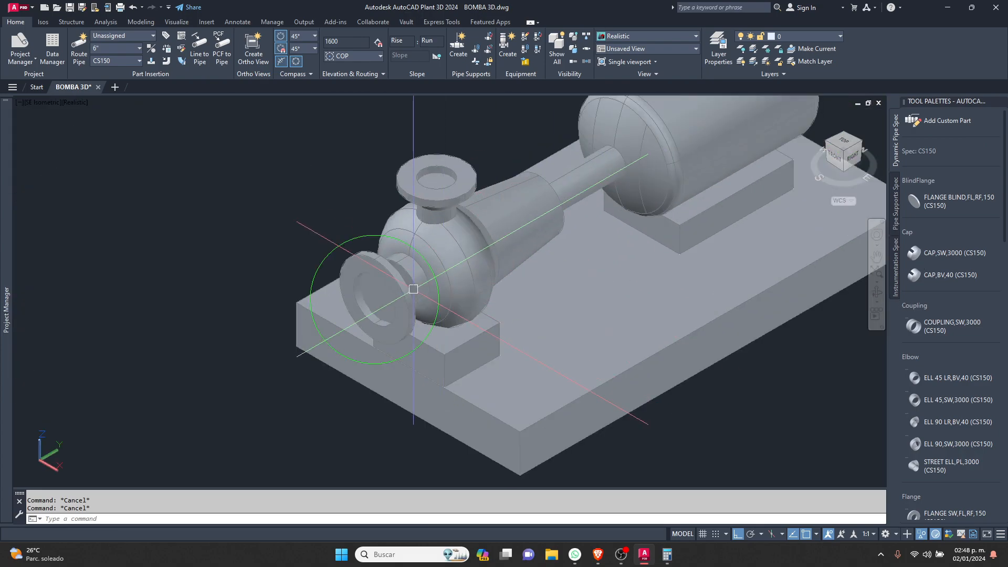
pyautogui.scroll(-1, 413, 303)
pyautogui.scroll(1, 412, 303)
# - Copy the pump twice in a straight line along the X axis, spacing the pumps 2500 apart
pyautogui.scroll(-5, 303, 341)
pyautogui.click(490, 363)
pyautogui.click(216, 175)
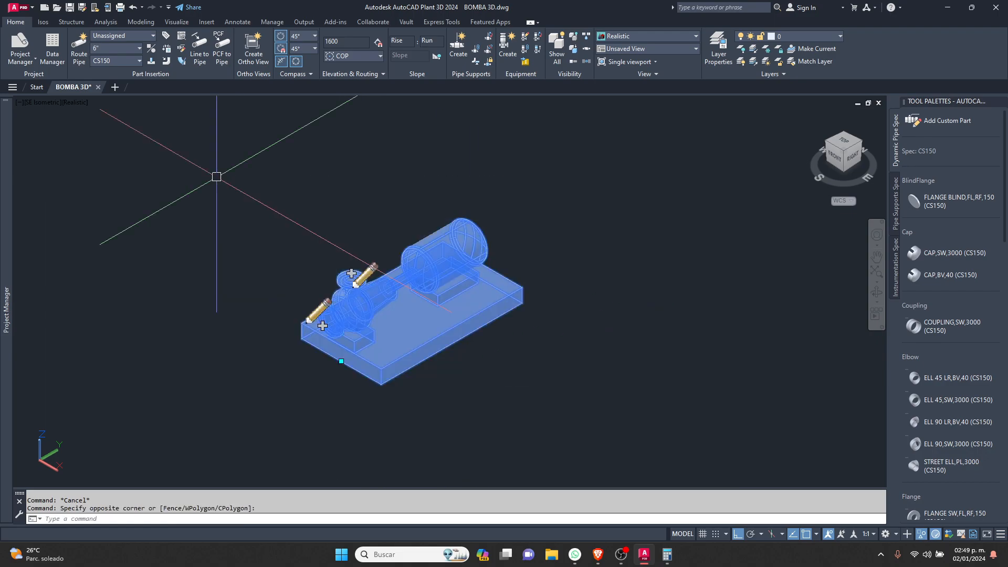
pyautogui.scroll(-5, 240, 207)
pyautogui.write('co')
pyautogui.press('Return')
pyautogui.scroll(4, 299, 265)
pyautogui.click(299, 265)
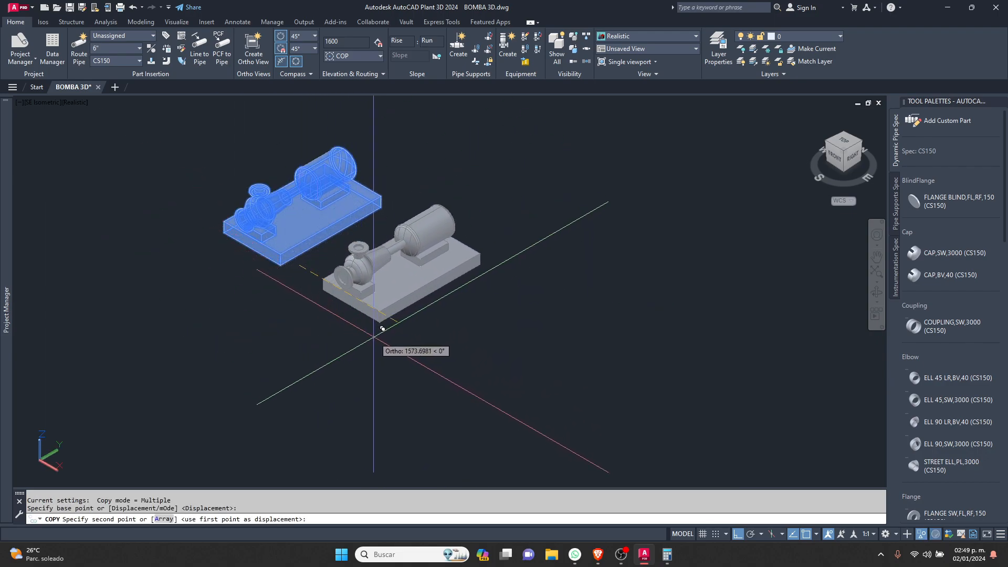
pyautogui.write('2500')
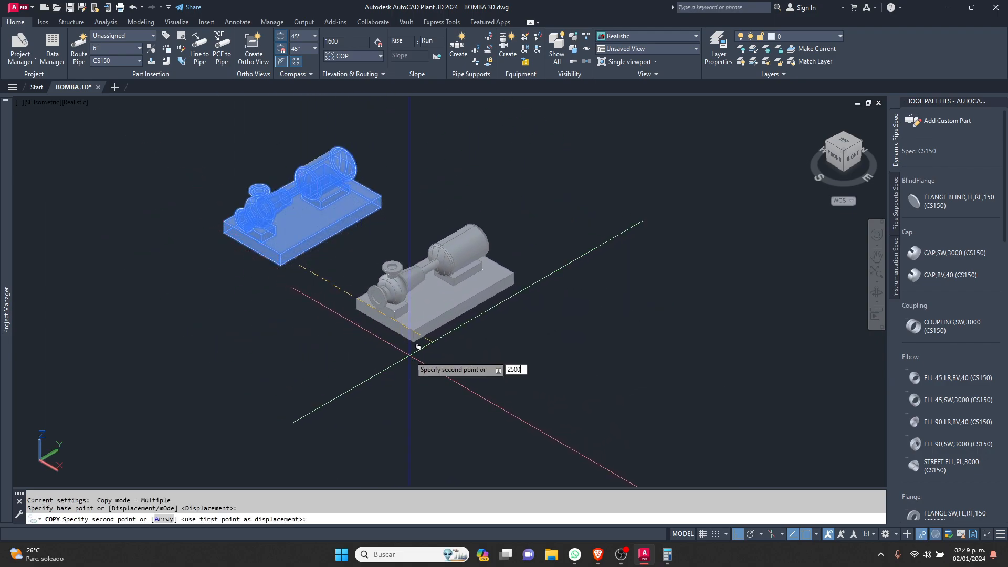
pyautogui.press('Return')
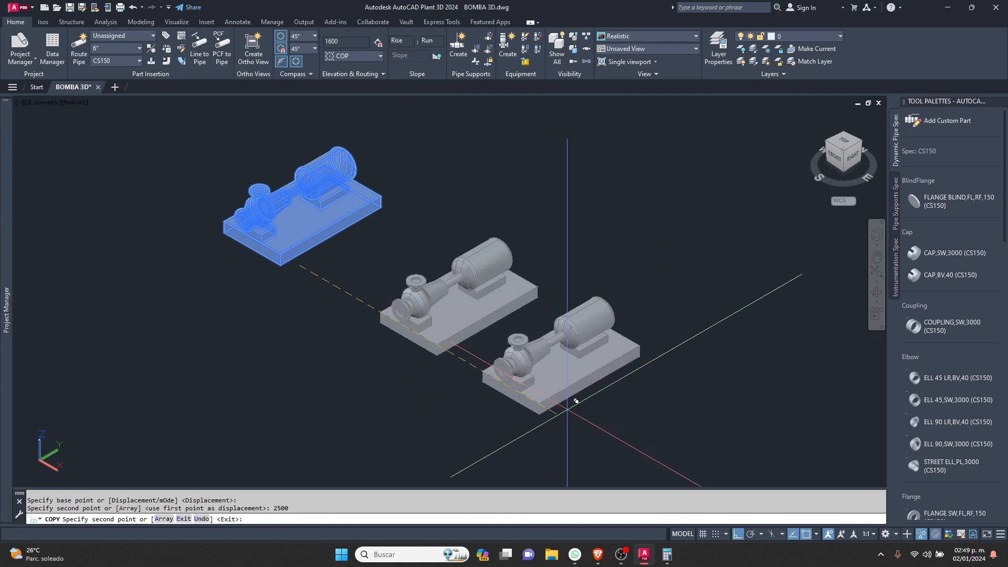
pyautogui.press('Escape')
pyautogui.press('Escape')
pyautogui.scroll(-2, 168, 210)
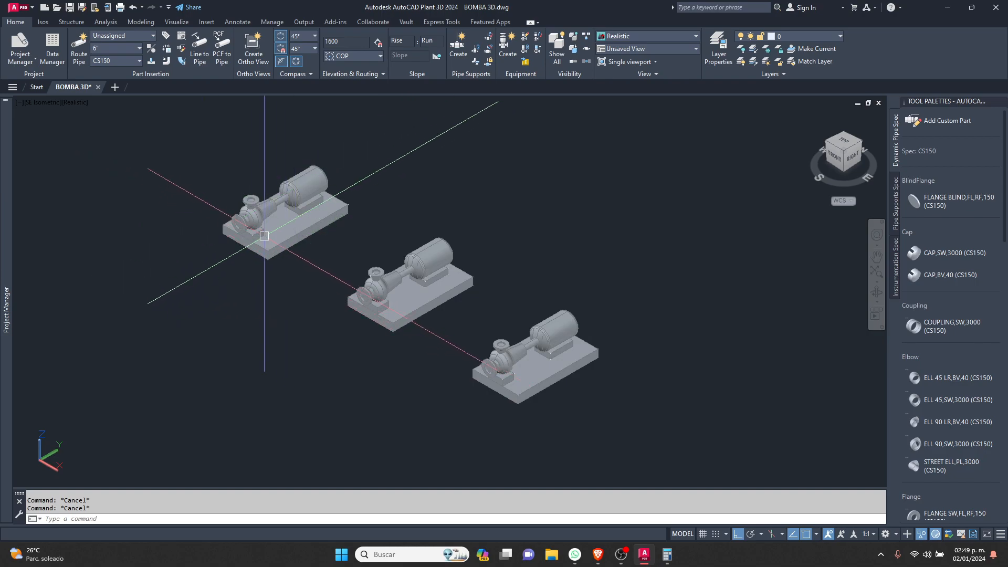
# - Route a 6" CS150 suction pipe from the first pump's suction nozzle outward about 1700, along the pump row, and back past the last pump
pyautogui.scroll(4, 228, 234)
pyautogui.scroll(1, 230, 235)
pyautogui.click(246, 227)
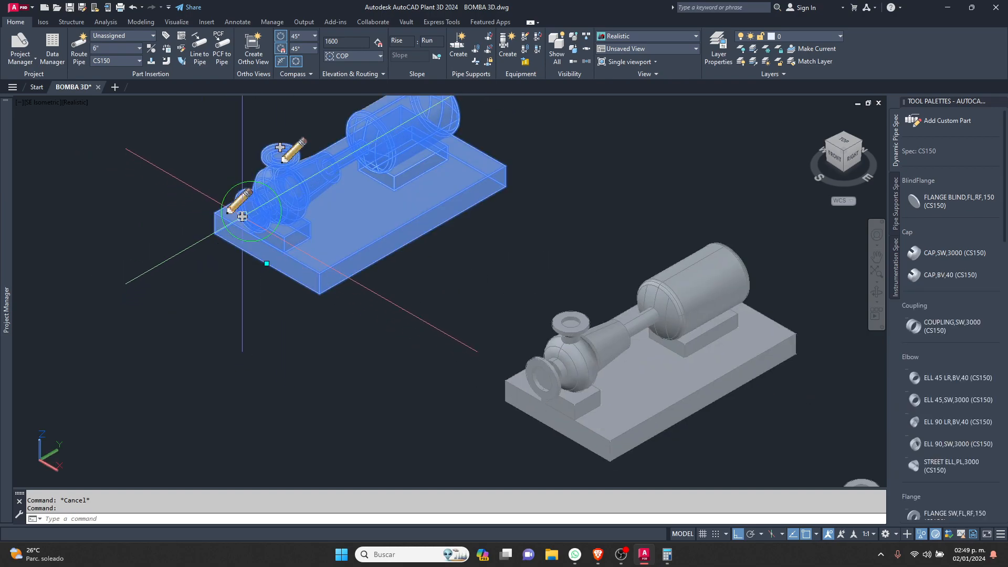
pyautogui.click(241, 217)
pyautogui.scroll(-2, 182, 259)
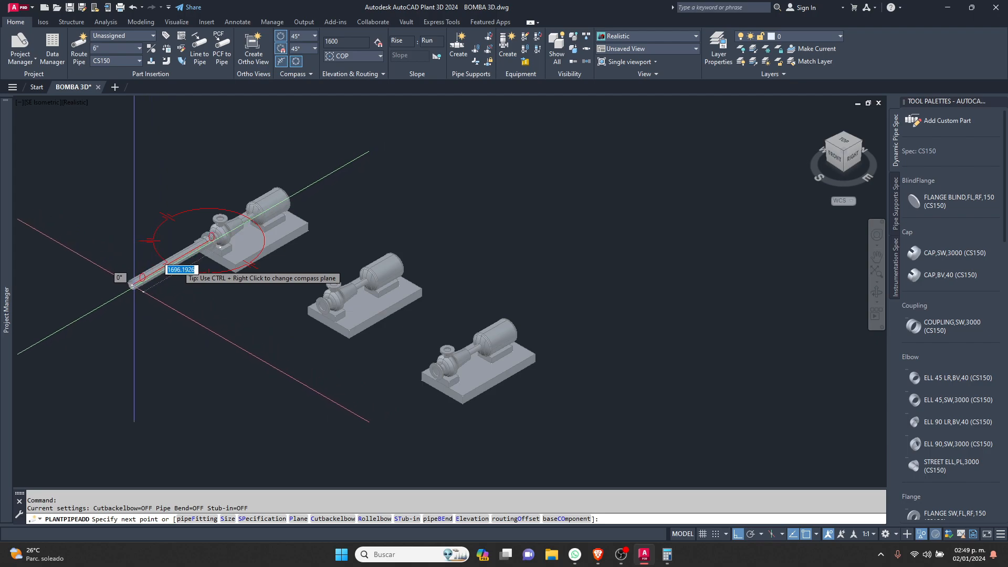
pyautogui.scroll(2, 134, 287)
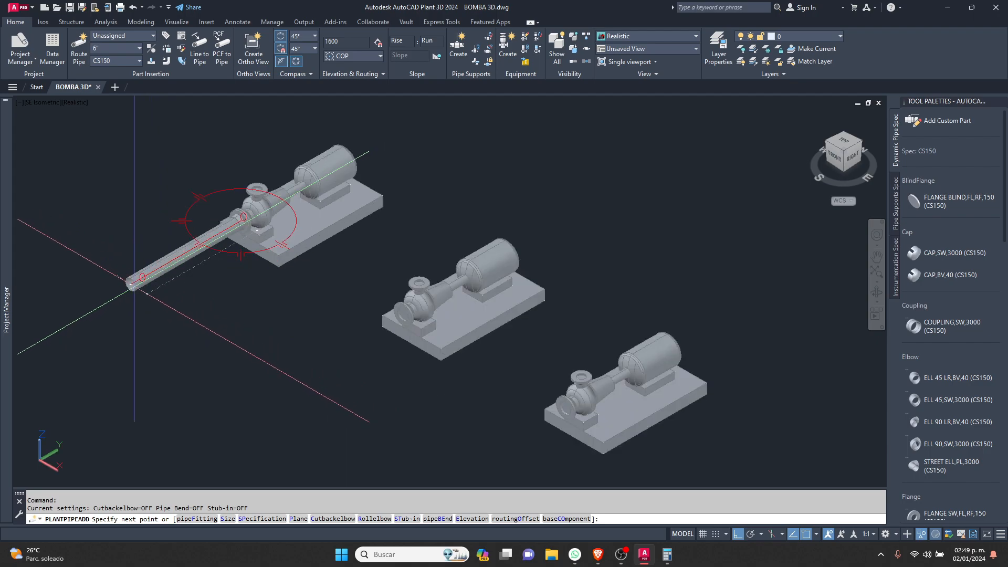
pyautogui.click(134, 286)
pyautogui.scroll(-1, 155, 291)
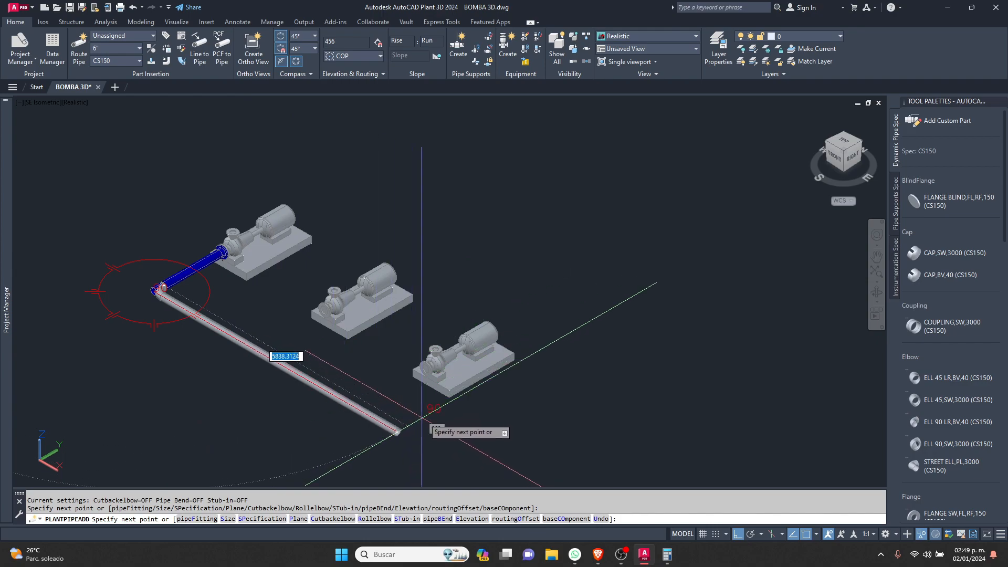
pyautogui.click(485, 477)
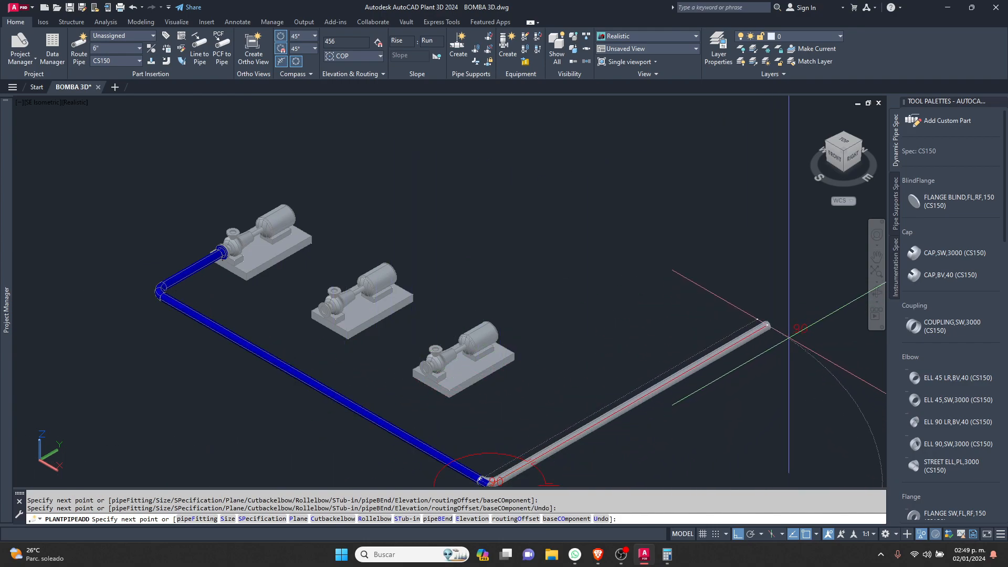
pyautogui.click(764, 327)
pyautogui.press('Escape')
# - Try to route the middle pump's suction nozzle into the suction header, previewing the next connection solution, and cancel the routing
pyautogui.scroll(1, 328, 327)
pyautogui.scroll(3, 329, 326)
pyautogui.click(336, 318)
pyautogui.click(319, 306)
pyautogui.scroll(-4, 326, 308)
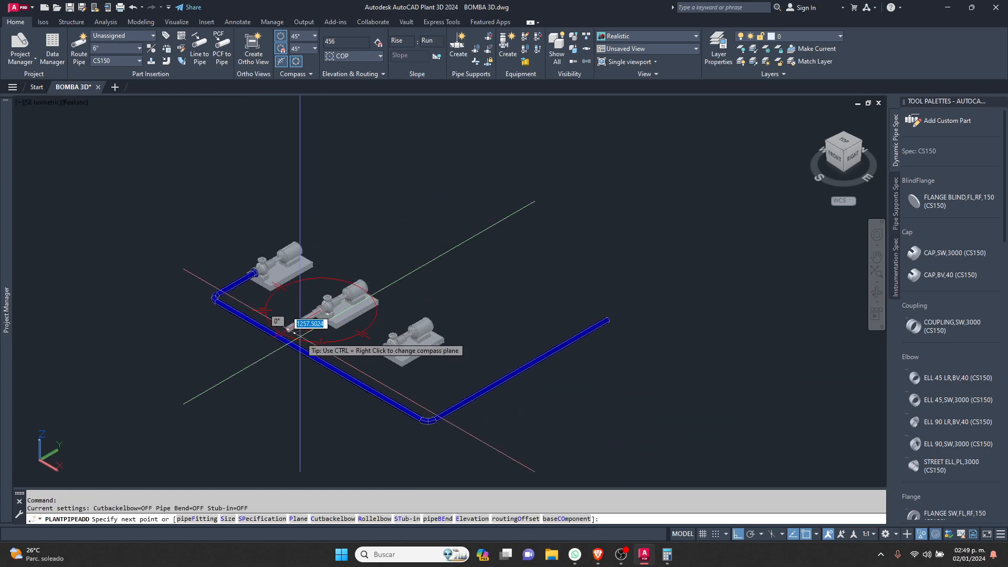
pyautogui.scroll(6, 305, 322)
pyautogui.click(268, 322)
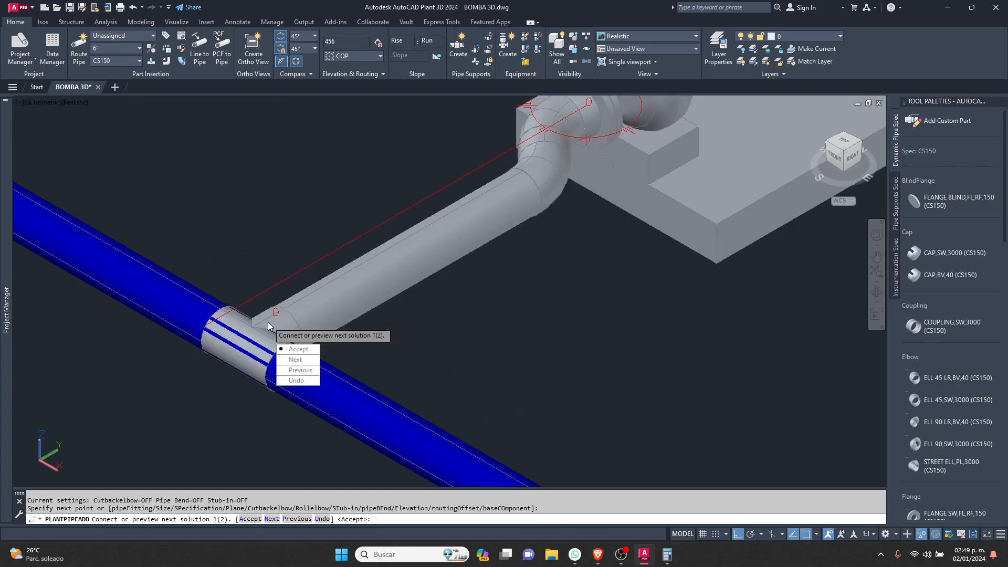
pyautogui.click(296, 359)
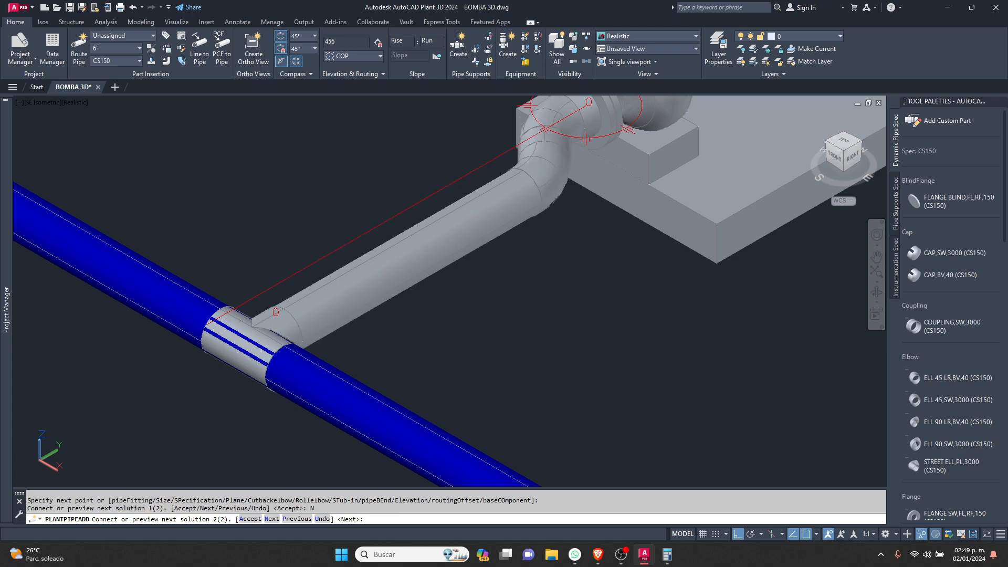
pyautogui.press('Escape')
pyautogui.scroll(-5, 414, 267)
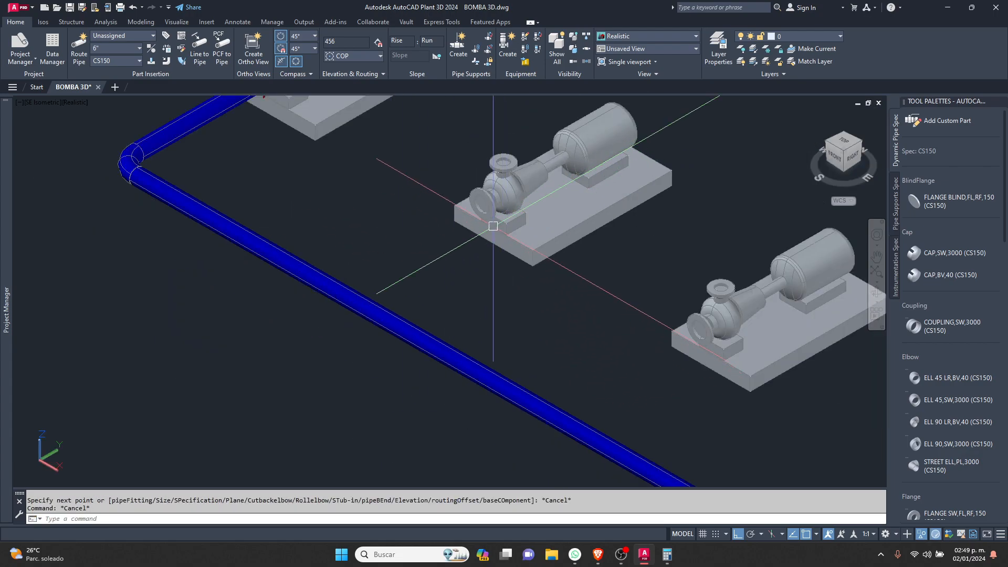
# - Route a straight pipe from the middle pump's suction nozzle into the suction header
pyautogui.keyDown('shift'); pyautogui.moveTo(414, 267); pyautogui.dragTo(394, 278, button='middle'); pyautogui.keyUp('shift')
pyautogui.click(403, 274)
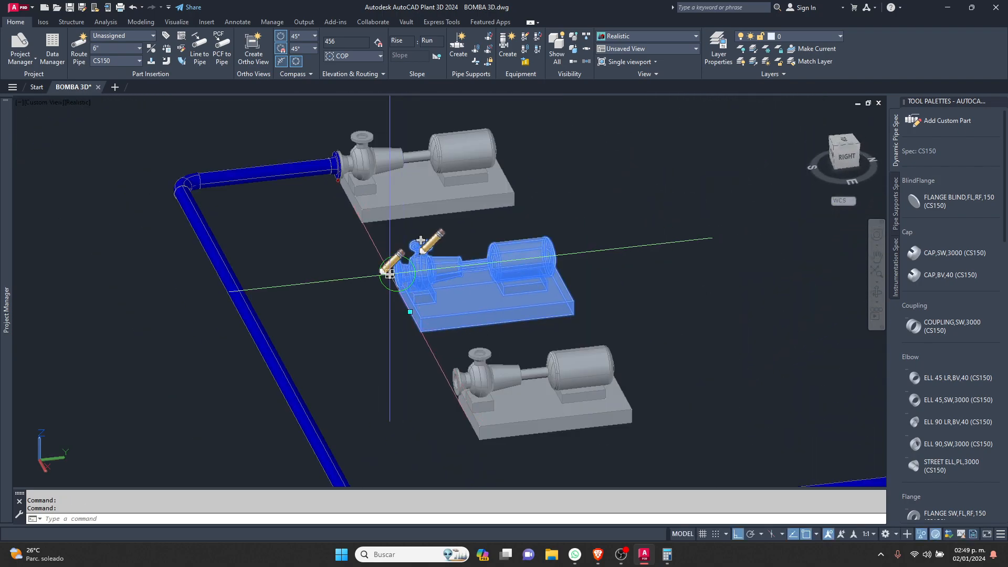
pyautogui.click(389, 272)
pyautogui.scroll(4, 247, 288)
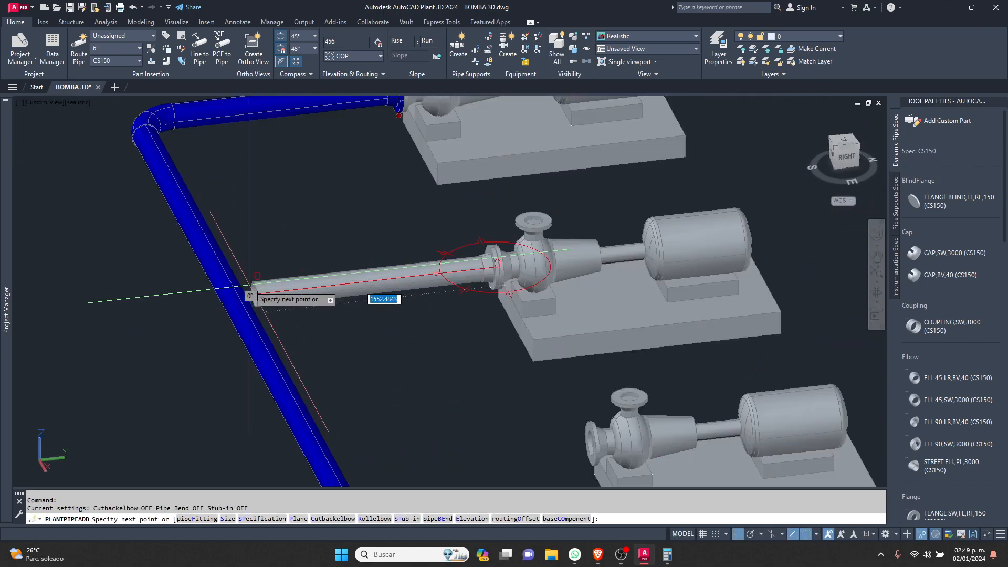
pyautogui.scroll(2, 249, 288)
pyautogui.click(243, 291)
pyautogui.scroll(-5, 292, 218)
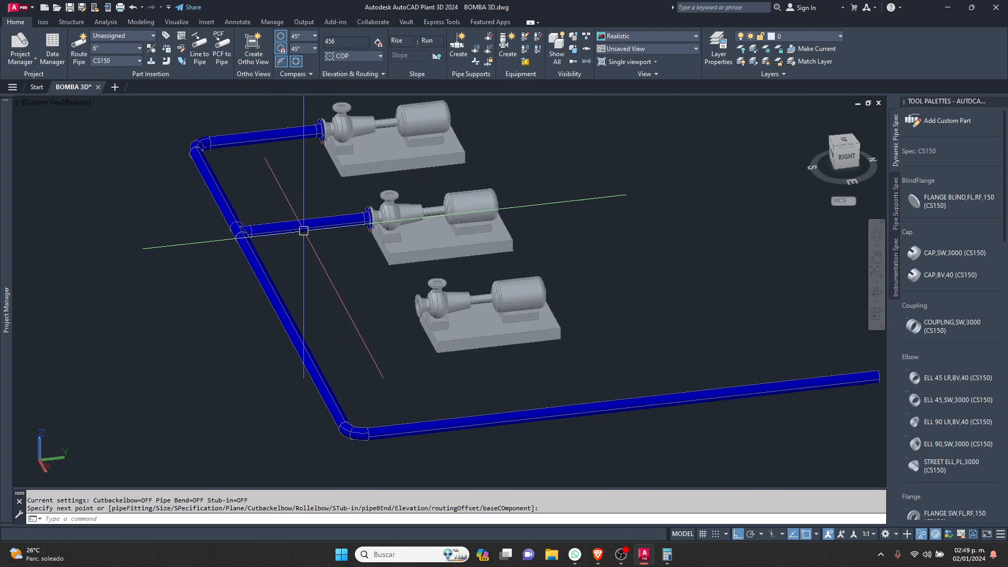
pyautogui.scroll(4, 400, 308)
pyautogui.click(422, 306)
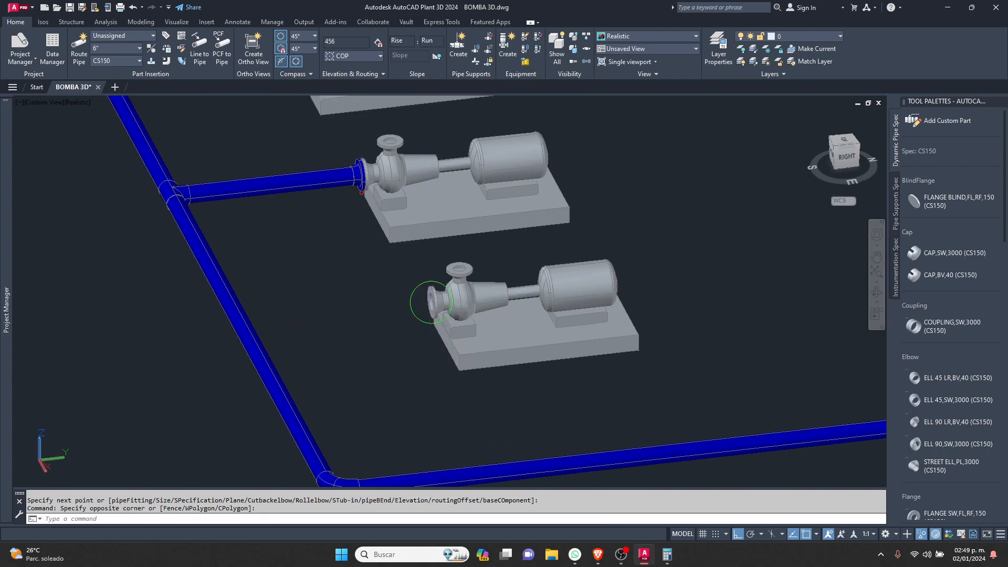
pyautogui.click(430, 304)
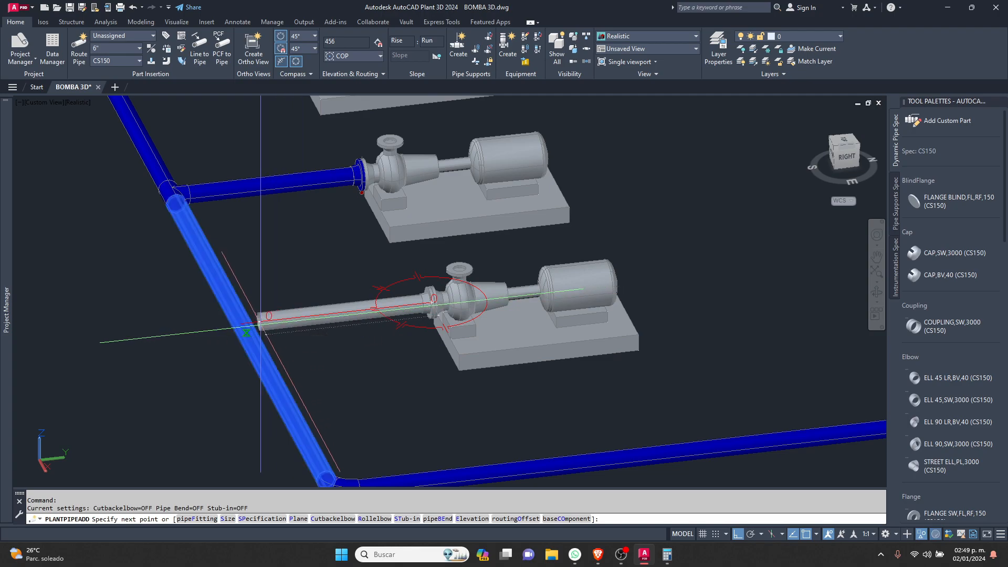
pyautogui.click(261, 324)
pyautogui.press('Escape')
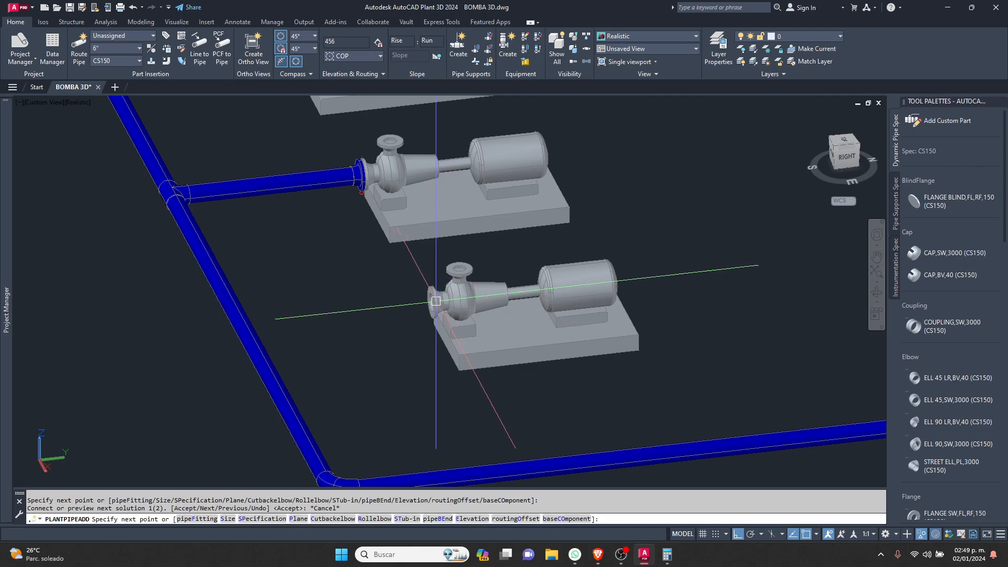
# - Connect the third pump's suction nozzle to the suction header with a straight pipe
pyautogui.scroll(2, 415, 307)
pyautogui.click(424, 300)
pyautogui.click(424, 301)
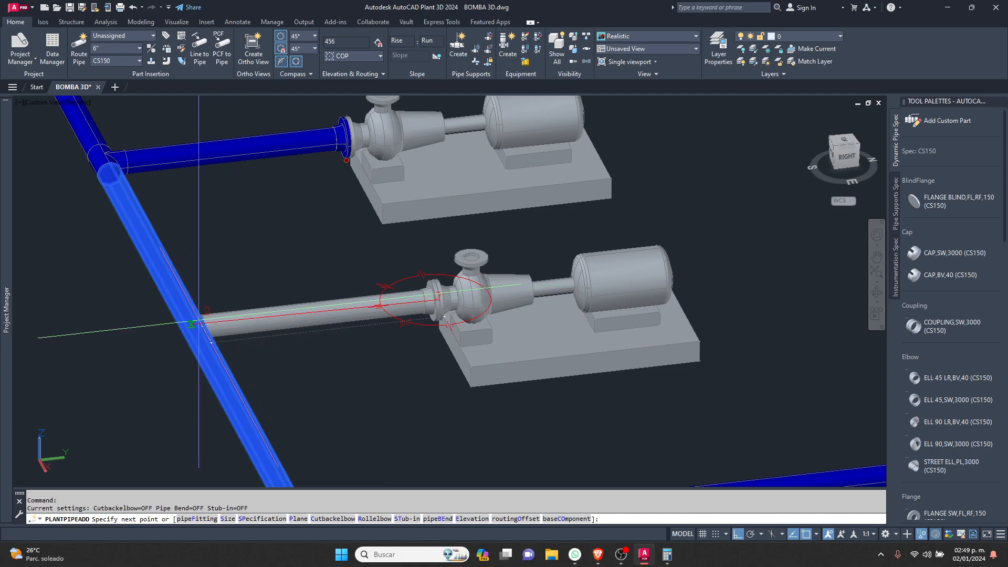
pyautogui.click(198, 323)
pyautogui.press('Escape')
# - Route a 4" discharge pipe from the first pump's top nozzle up to elevation about 2318, across the pump row, and back parallel to the suction line
pyautogui.scroll(-5, 198, 322)
pyautogui.keyDown('shift'); pyautogui.moveTo(227, 262); pyautogui.dragTo(176, 239, button='middle'); pyautogui.keyUp('shift')
pyautogui.click(190, 247)
pyautogui.click(193, 239)
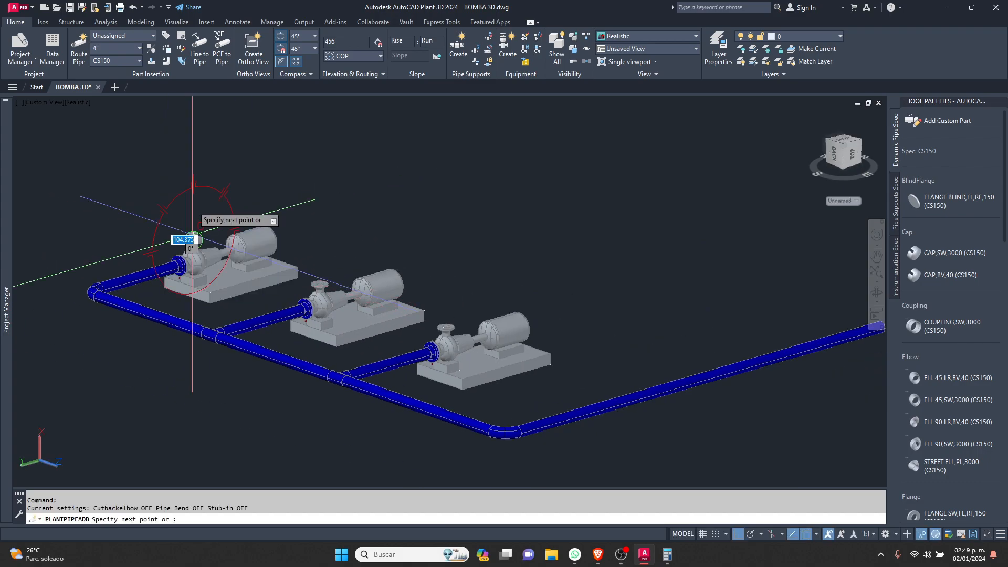
pyautogui.click(193, 129)
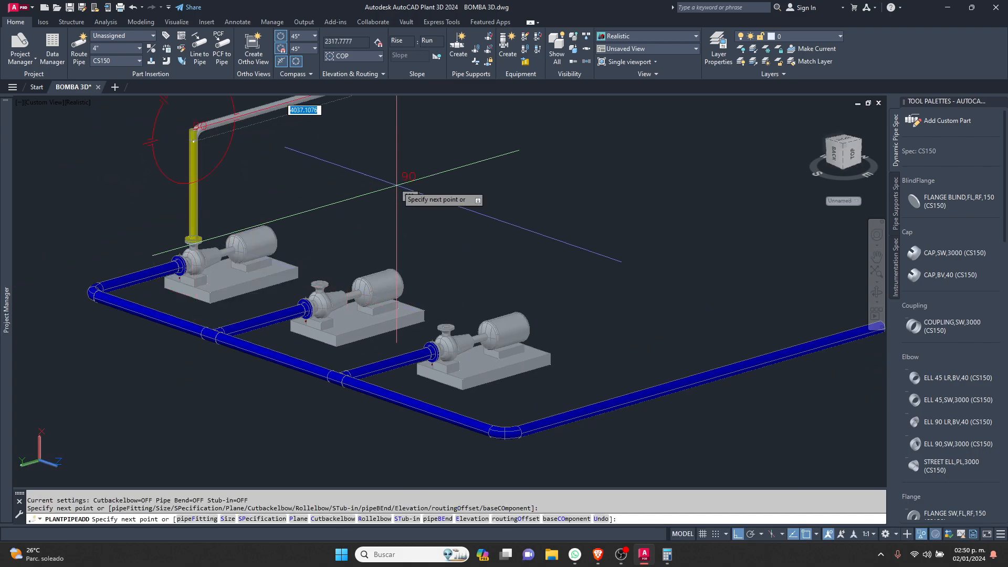
pyautogui.click(397, 185)
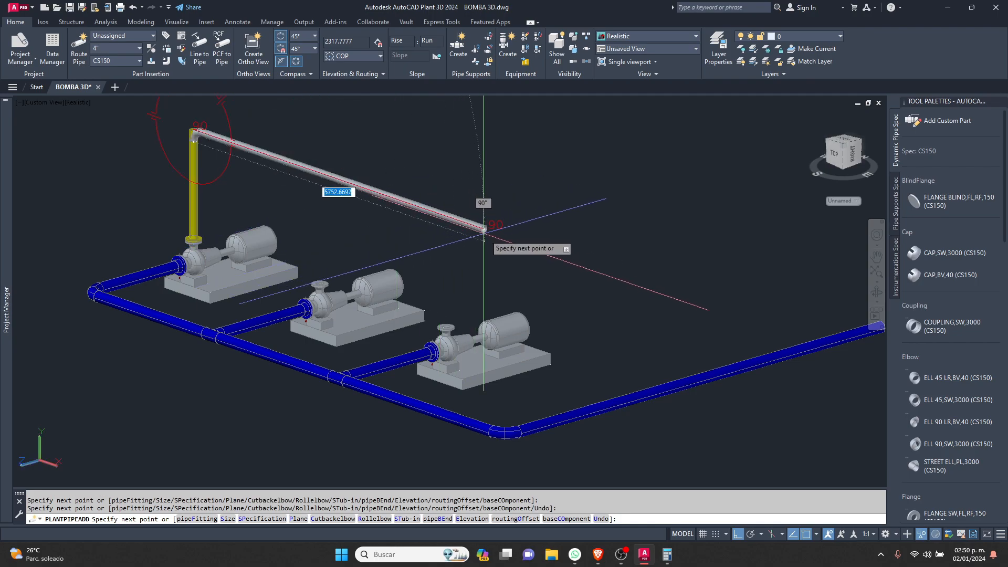
pyautogui.click(550, 252)
pyautogui.keyDown('shift'); pyautogui.moveTo(590, 234); pyautogui.dragTo(634, 254, button='middle'); pyautogui.keyUp('shift')
pyautogui.press('Escape')
pyautogui.keyDown('shift'); pyautogui.moveTo(527, 270); pyautogui.dragTo(357, 314, button='middle'); pyautogui.keyUp('shift')
pyautogui.scroll(-5, 357, 314)
# - Route a vertical pipe from the middle pump's discharge nozzle up into the overhead discharge header
pyautogui.scroll(8, 316, 210)
pyautogui.click(447, 315)
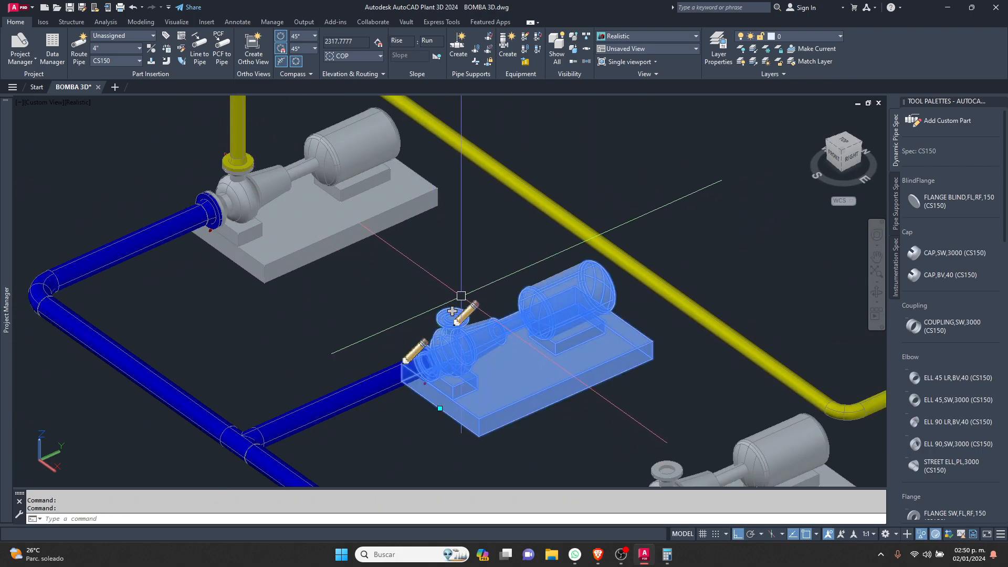
pyautogui.click(452, 311)
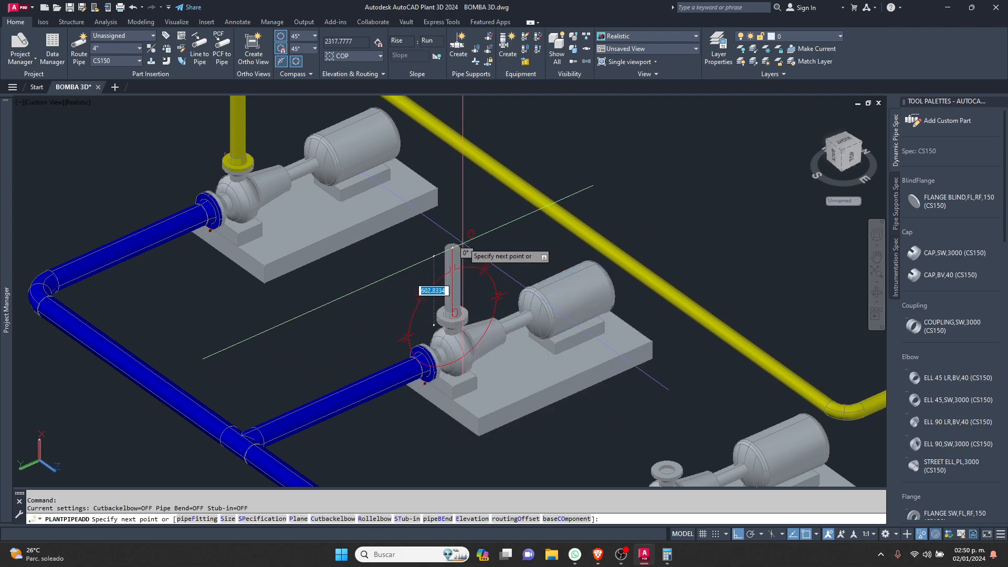
pyautogui.click(457, 142)
pyautogui.keyDown('shift'); pyautogui.moveTo(457, 142); pyautogui.dragTo(433, 221, button='middle'); pyautogui.keyUp('shift')
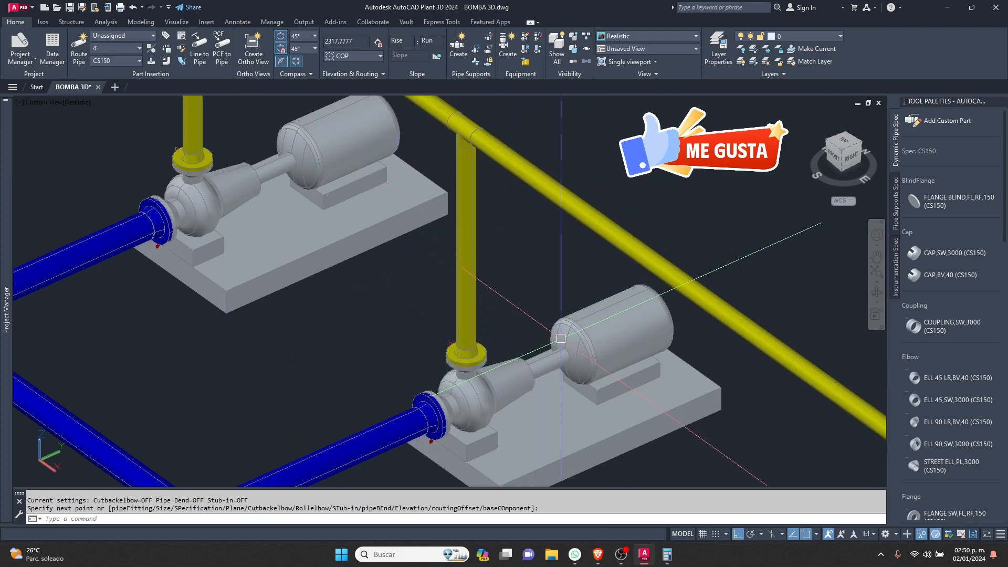
# - Connect the third pump's discharge nozzle to the overhead discharge header with a vertical pipe
pyautogui.scroll(-5, 561, 337)
pyautogui.keyDown('shift'); pyautogui.moveTo(561, 337); pyautogui.dragTo(490, 308, button='middle'); pyautogui.keyUp('shift')
pyautogui.scroll(6, 489, 308)
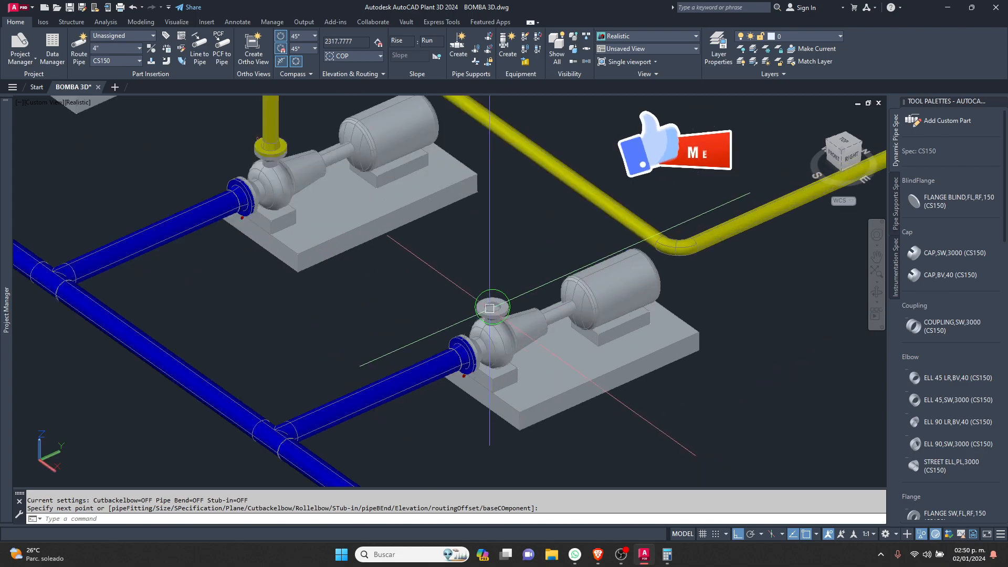
pyautogui.click(489, 308)
pyautogui.scroll(2, 491, 302)
pyautogui.scroll(-1, 493, 300)
pyautogui.click(491, 307)
pyautogui.scroll(1, 493, 283)
pyautogui.moveTo(504, 166); pyautogui.dragTo(498, 371, button='middle')
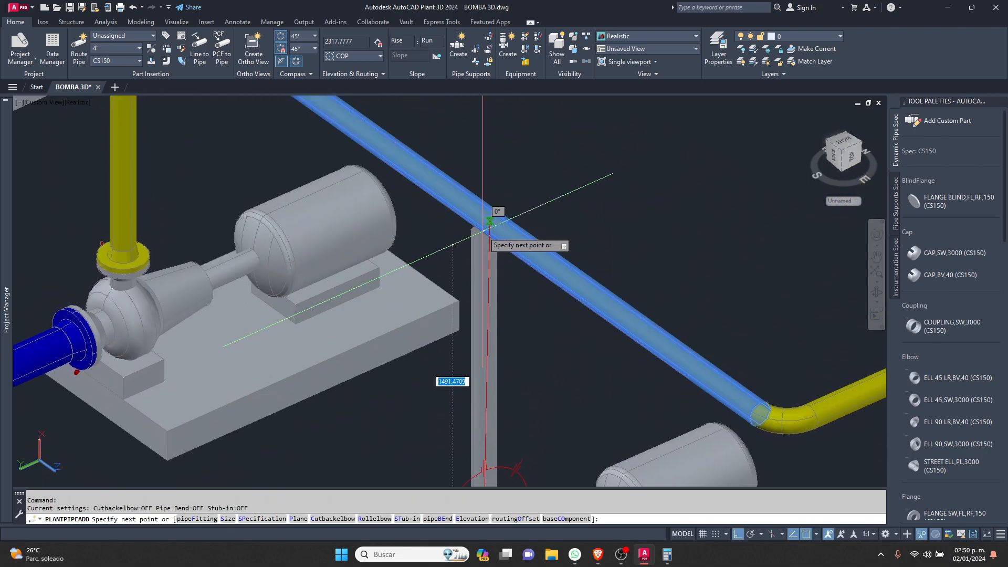
pyautogui.click(485, 230)
pyautogui.press('Escape')
pyautogui.scroll(-6, 462, 247)
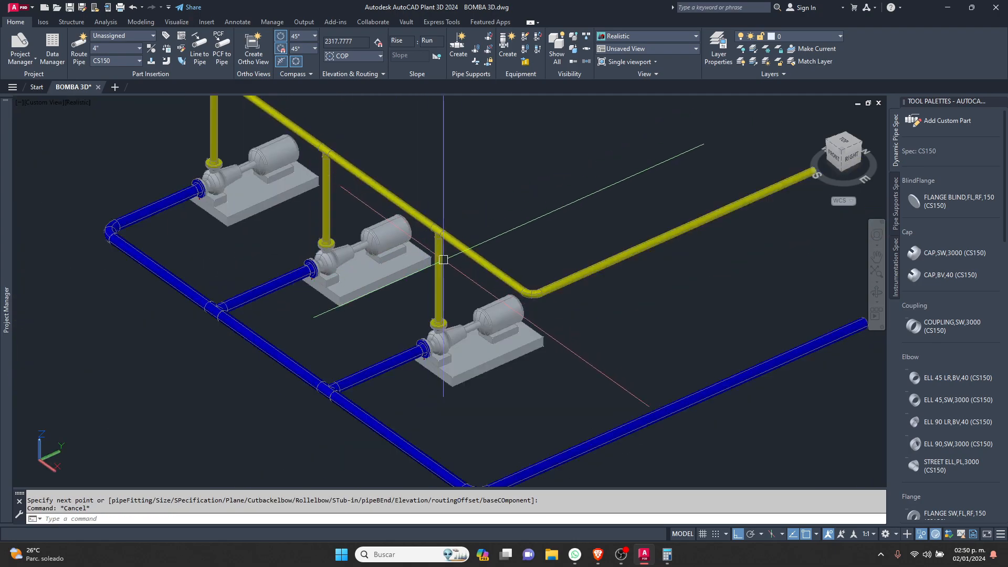
pyautogui.scroll(-2, 443, 260)
pyautogui.keyDown('shift'); pyautogui.moveTo(443, 260); pyautogui.dragTo(447, 291, button='middle'); pyautogui.keyUp('shift')
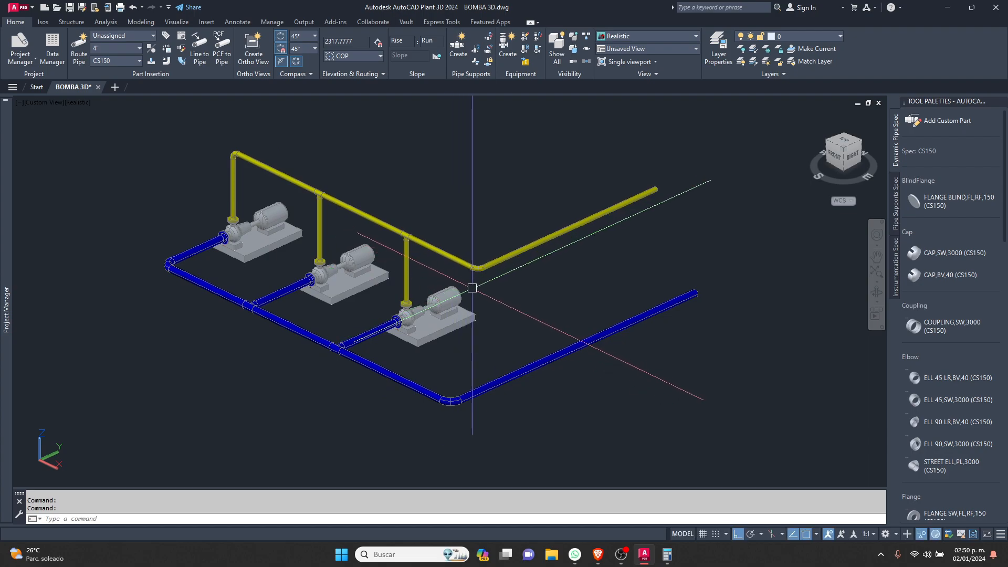
pyautogui.keyDown('shift'); pyautogui.moveTo(472, 288); pyautogui.dragTo(460, 307, button='middle'); pyautogui.keyUp('shift')
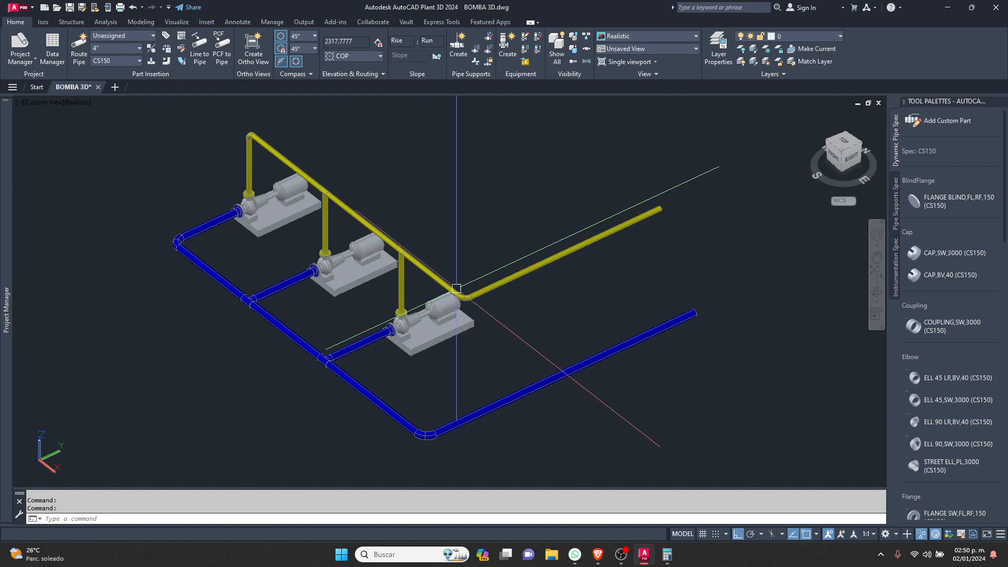
# - Insert a flanged Gate Valve,FL,RF,150 (CS150) with its handwheel upward into the third pump's suction branch near the header
pyautogui.scroll(-10, 950, 337)
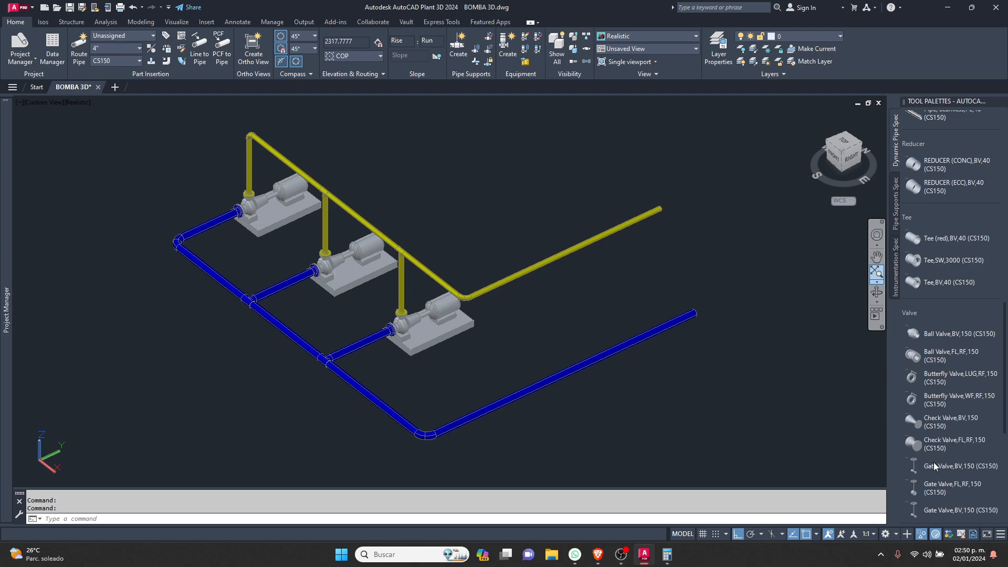
pyautogui.click(947, 486)
pyautogui.scroll(4, 315, 346)
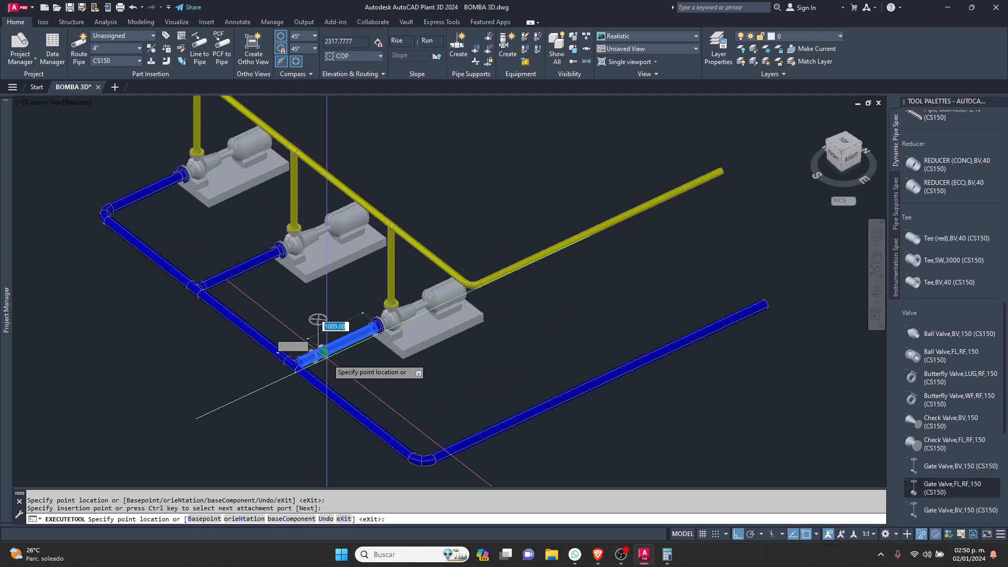
pyautogui.scroll(1, 316, 365)
pyautogui.click(322, 352)
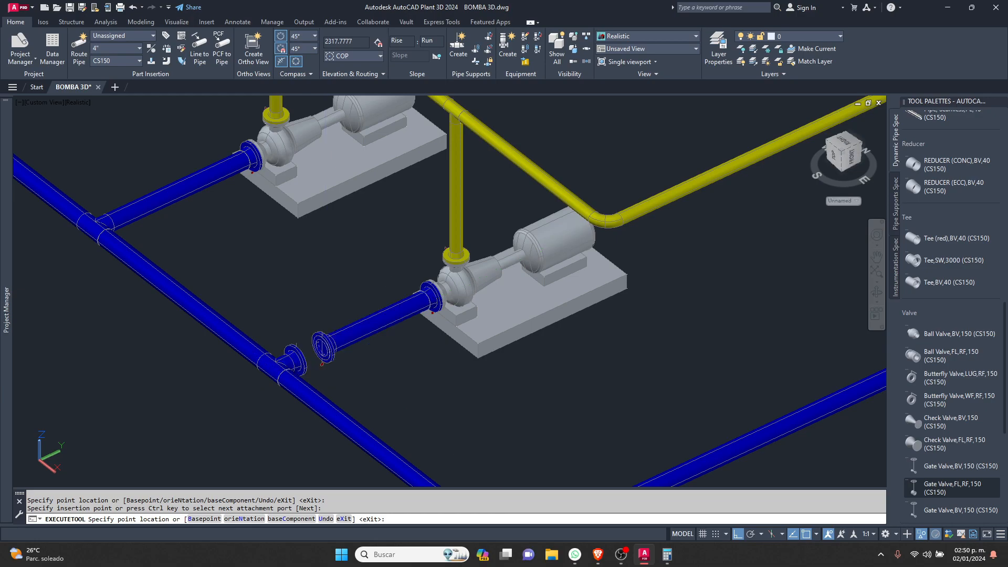
pyautogui.click(295, 276)
# - Place the same flanged gate valve, handwheel upward, in the suction branches of the middle and first pumps
pyautogui.moveTo(190, 228); pyautogui.dragTo(386, 358, button='middle')
pyautogui.click(311, 351)
pyautogui.click(309, 278)
pyautogui.scroll(-2, 279, 246)
pyautogui.click(327, 348)
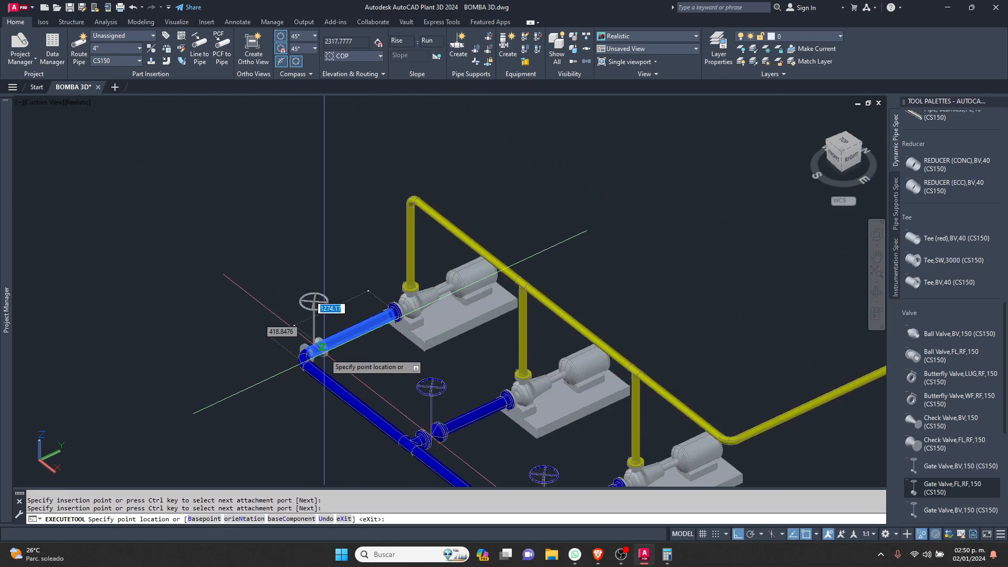
pyautogui.click(314, 286)
pyautogui.click(314, 270)
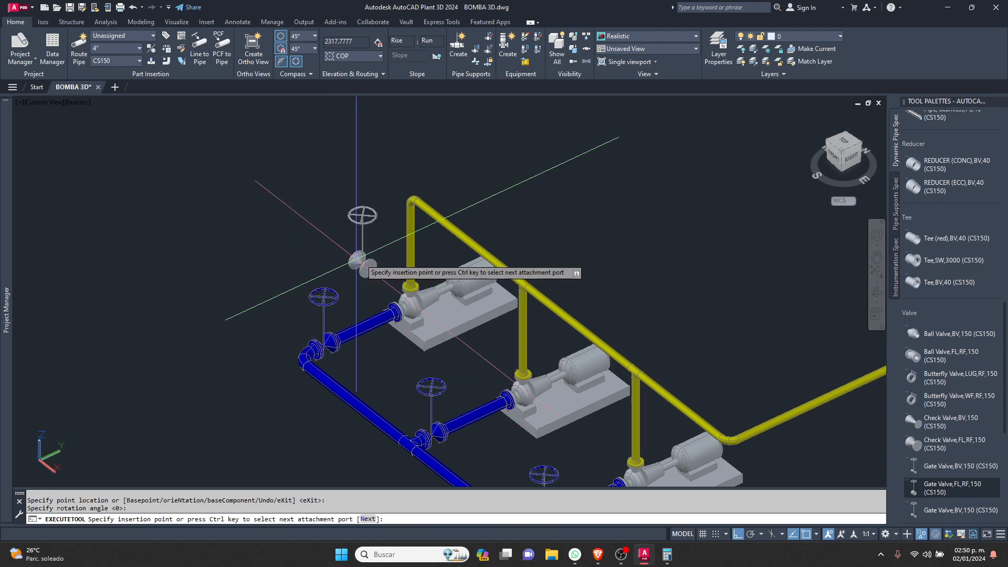
# - Insert flanged gate valves into the first and middle pumps' vertical discharge pipes, near the overhead header, with handwheels facing the motor side
pyautogui.click(410, 235)
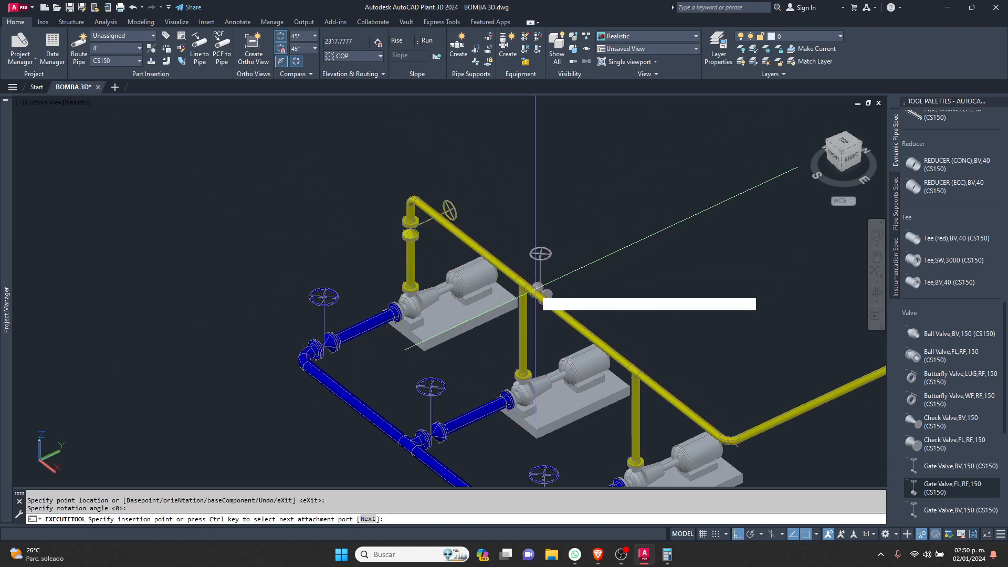
pyautogui.click(520, 311)
pyautogui.click(604, 258)
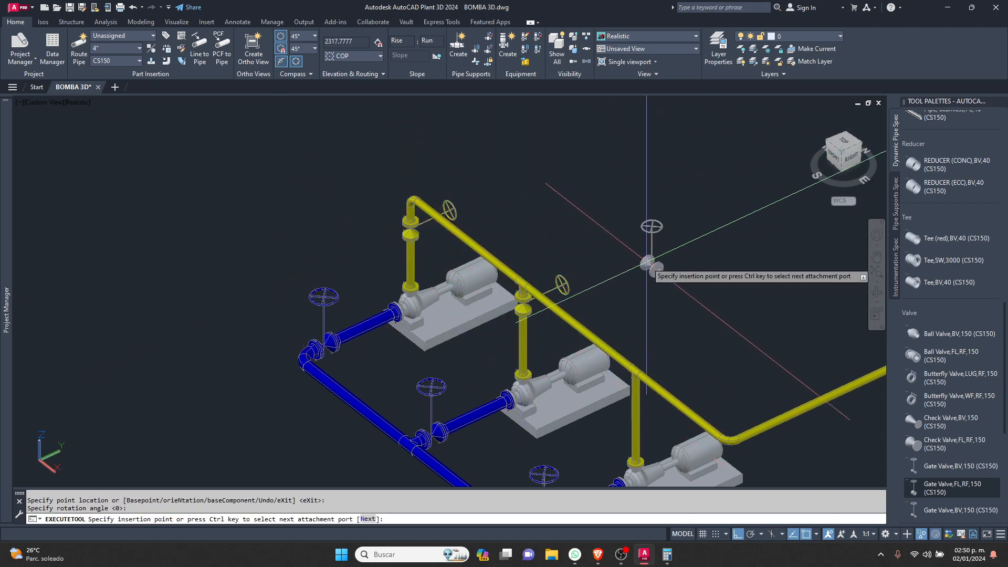
pyautogui.moveTo(644, 262); pyautogui.dragTo(543, 210, button='middle')
pyautogui.click(520, 336)
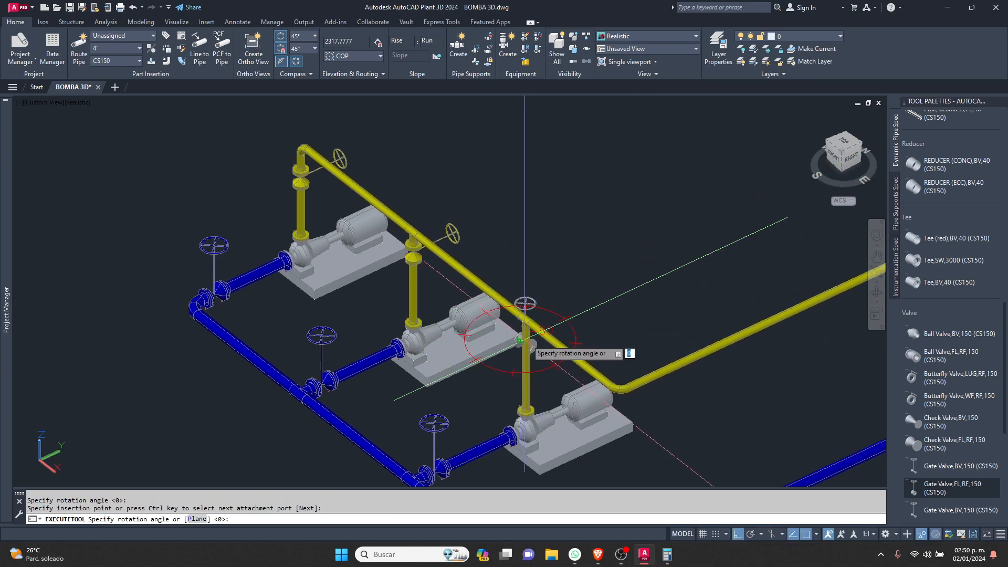
pyautogui.click(577, 300)
pyautogui.scroll(4, 530, 346)
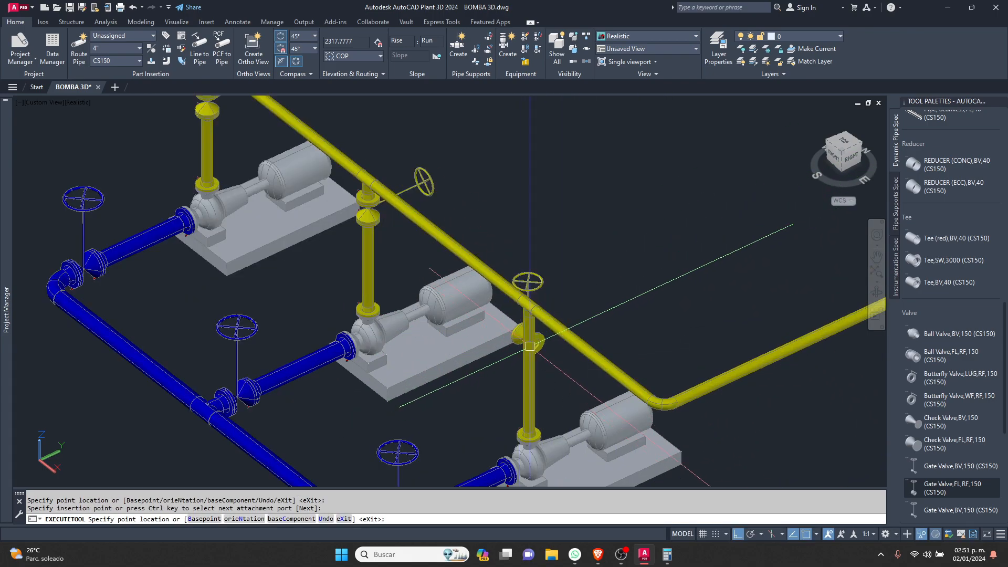
pyautogui.press('Escape')
pyautogui.scroll(4, 538, 340)
pyautogui.press('Escape')
pyautogui.press('Delete')
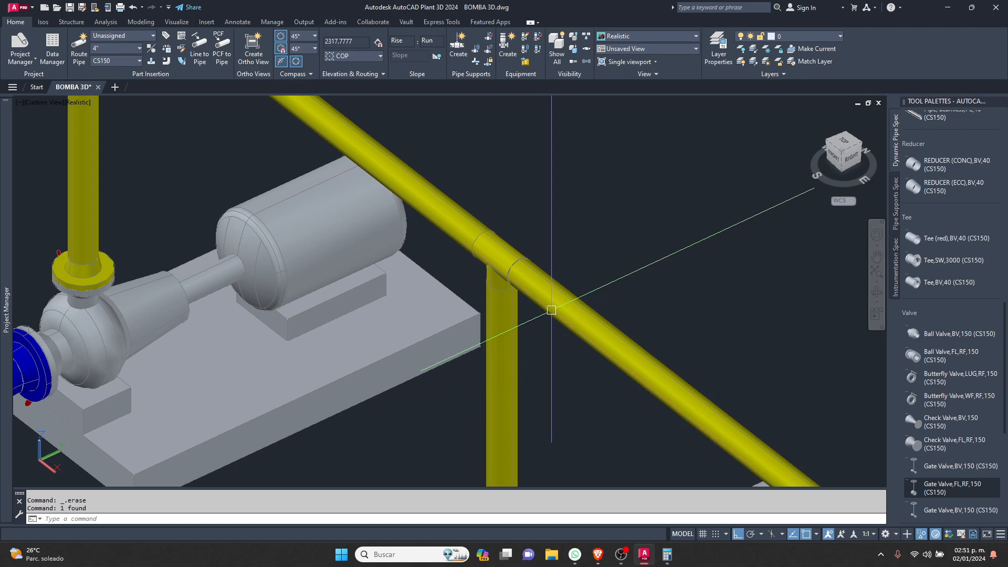
# - Insert a Gate Valve,FL,RF,150 (CS150) into the third pump's vertical discharge pipe, just below the overhead header
pyautogui.scroll(-5, 506, 252)
pyautogui.click(942, 494)
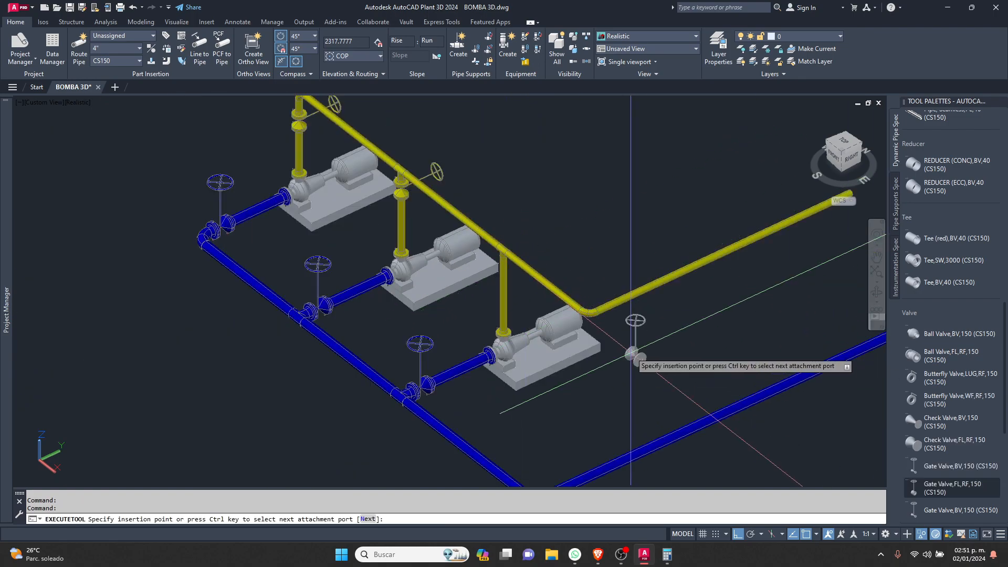
pyautogui.click(503, 274)
pyautogui.press('Return')
# - Inspect the suction and discharge gate valves and the whole three-pump piping layout from several angles
pyautogui.moveTo(523, 243); pyautogui.dragTo(308, 275, button='middle')
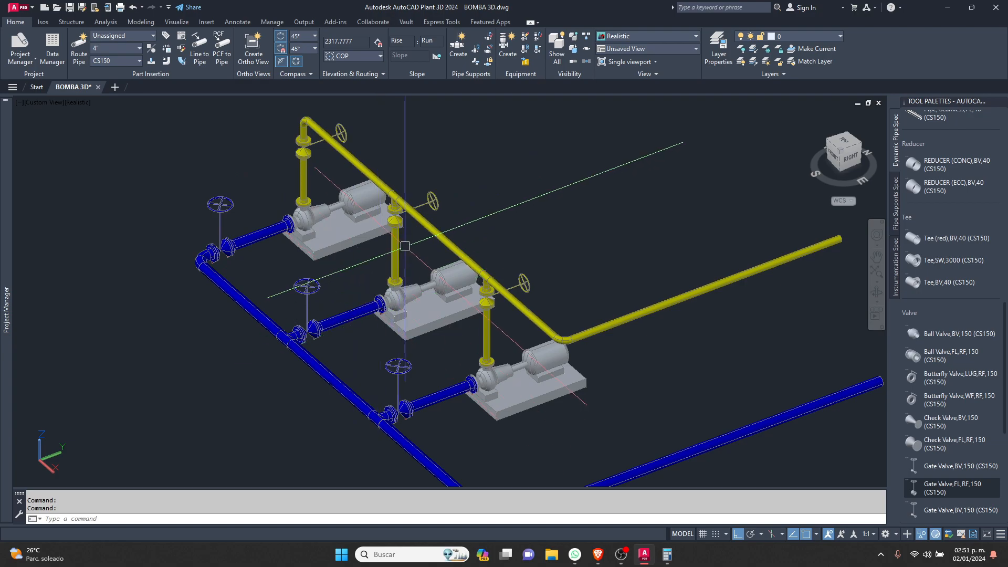
pyautogui.scroll(6, 492, 365)
pyautogui.scroll(-3, 437, 327)
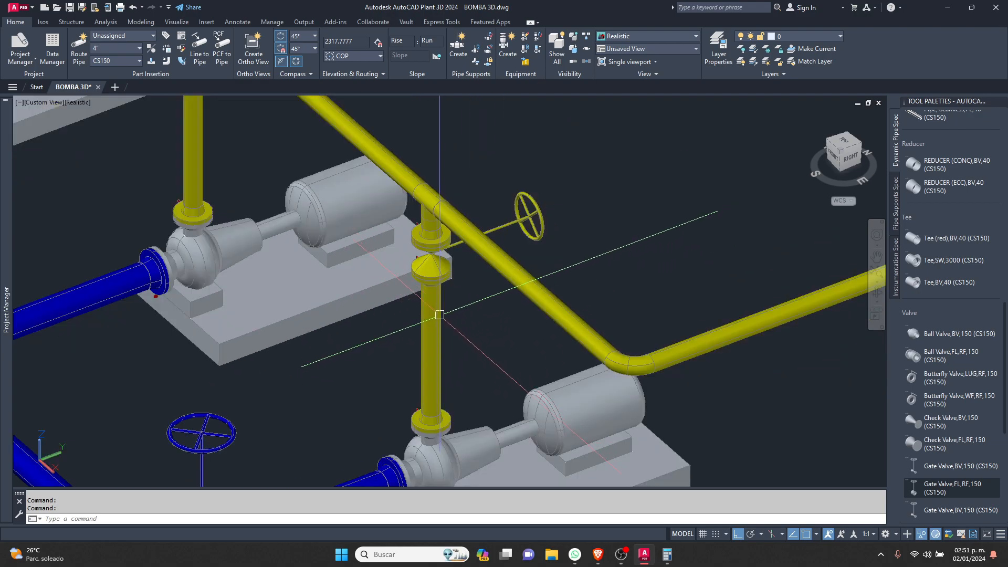
pyautogui.moveTo(427, 335); pyautogui.dragTo(457, 265, button='middle')
pyautogui.moveTo(374, 386); pyautogui.dragTo(379, 328, button='middle')
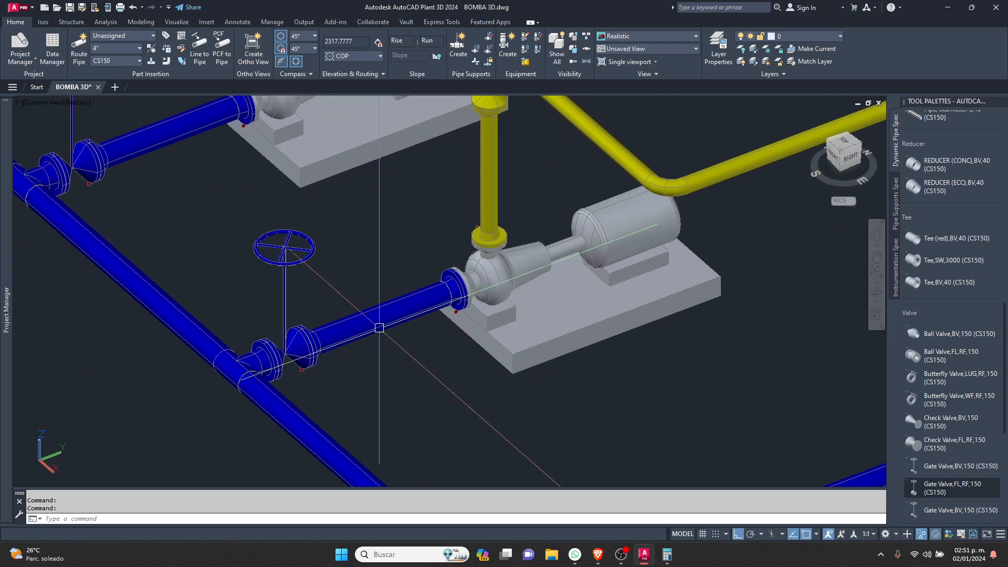
pyautogui.scroll(-3, 389, 339)
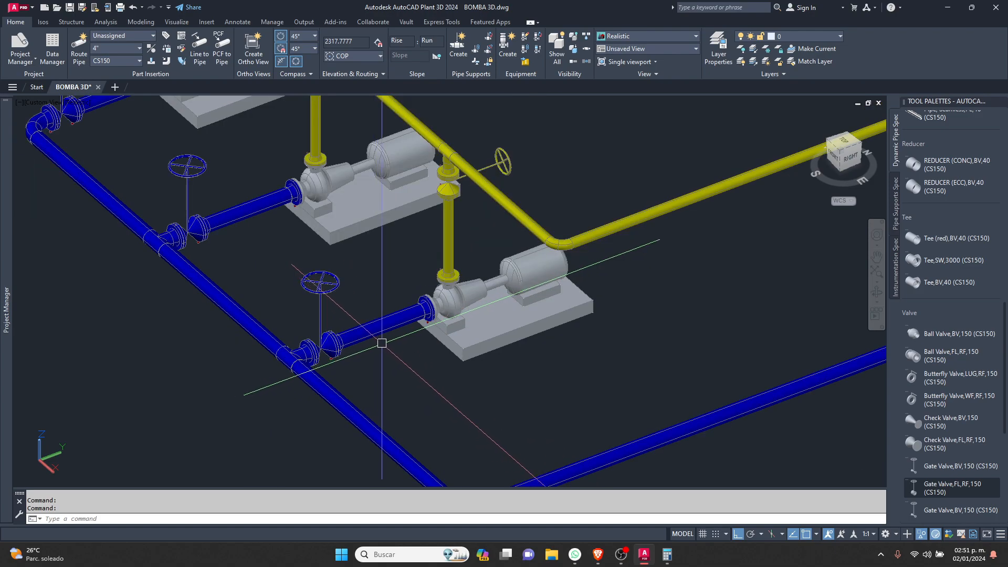
pyautogui.scroll(-4, 473, 355)
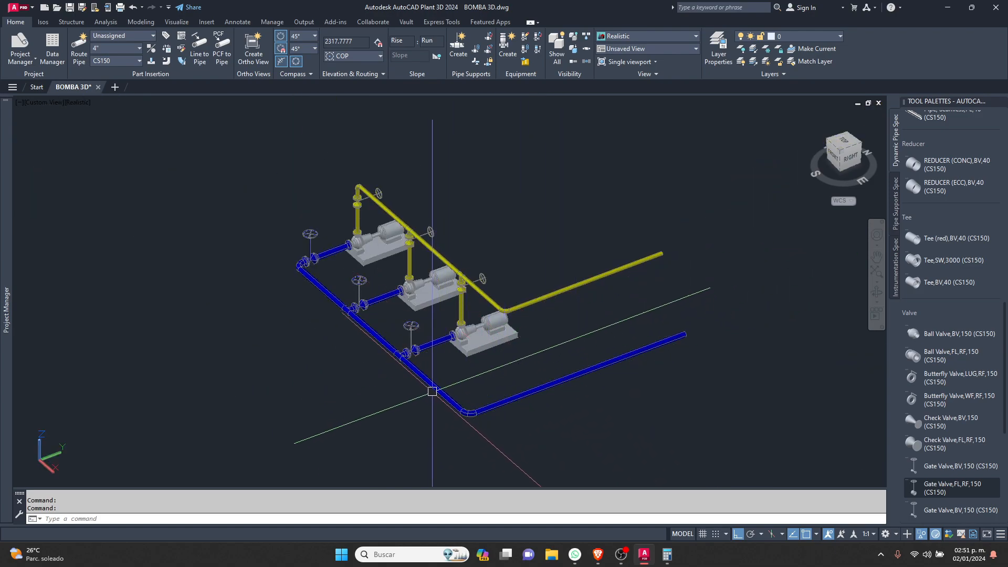
pyautogui.scroll(5, 432, 391)
pyautogui.scroll(-2, 415, 325)
pyautogui.moveTo(415, 325); pyautogui.dragTo(428, 299, button='middle')
pyautogui.scroll(1, 404, 291)
pyautogui.scroll(-1, 385, 366)
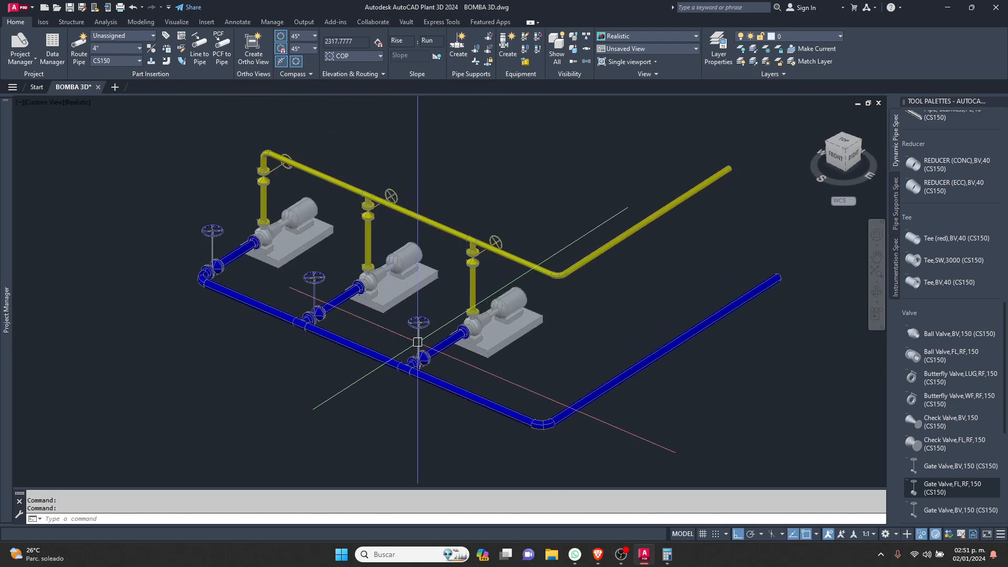
pyautogui.keyDown('shift'); pyautogui.moveTo(475, 321); pyautogui.dragTo(597, 315, button='middle'); pyautogui.keyUp('shift')
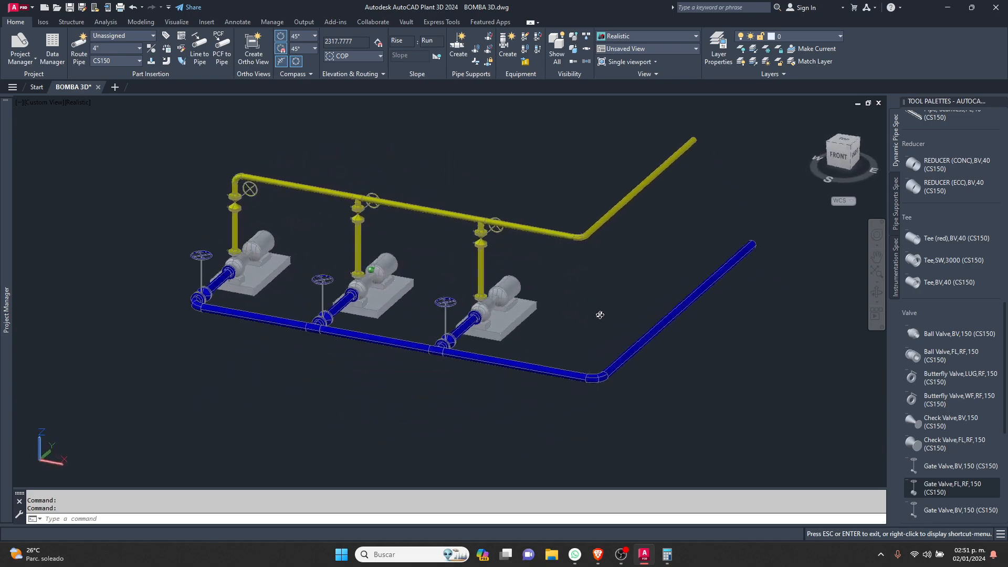